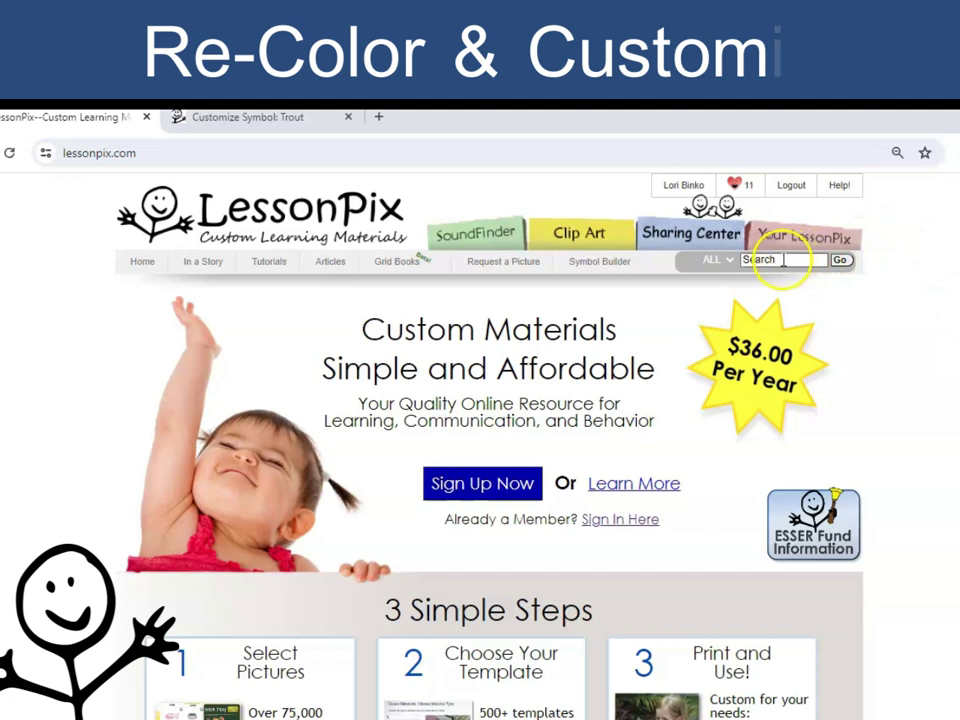
Search for 'cupcake' and open the cream-frosted cupcake with the pink liner.
left_click(778, 260)
type("cu")
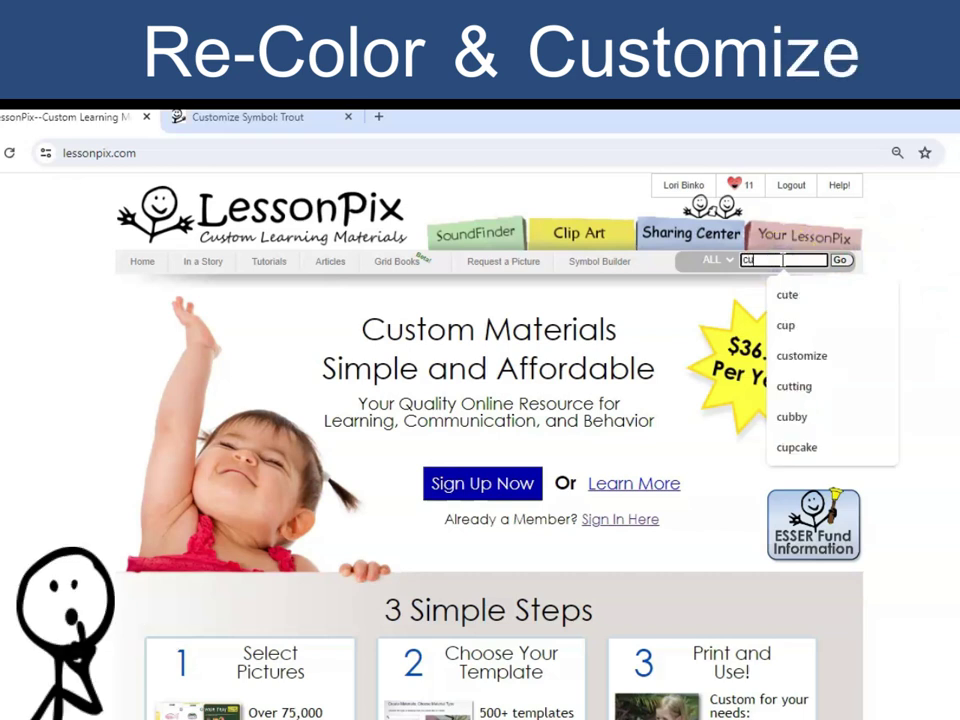
type("pcake")
key("Return")
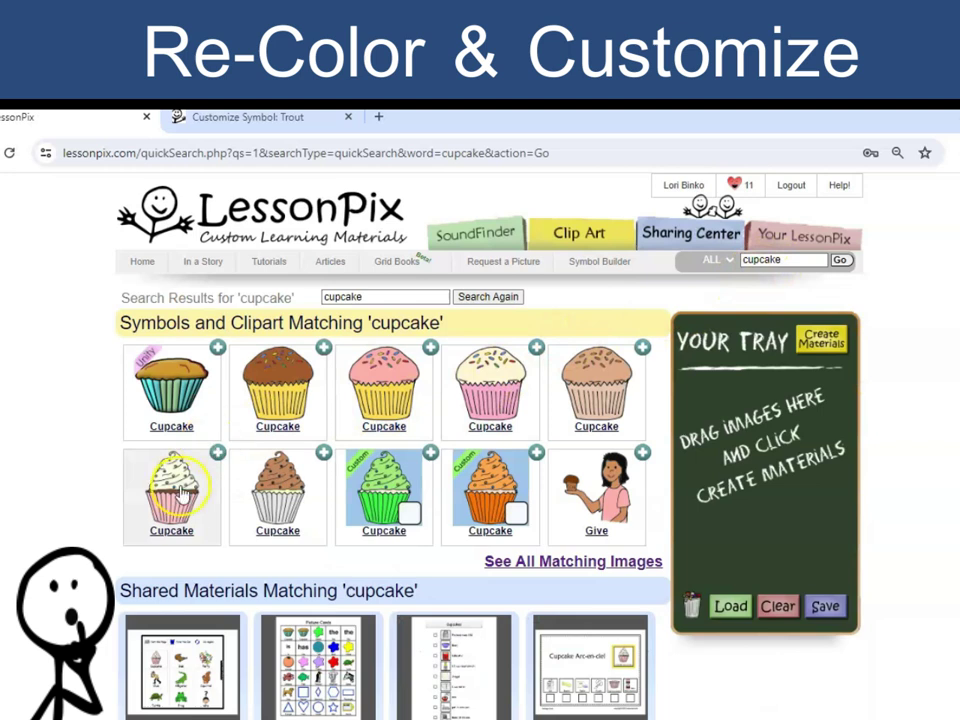
left_click(172, 506)
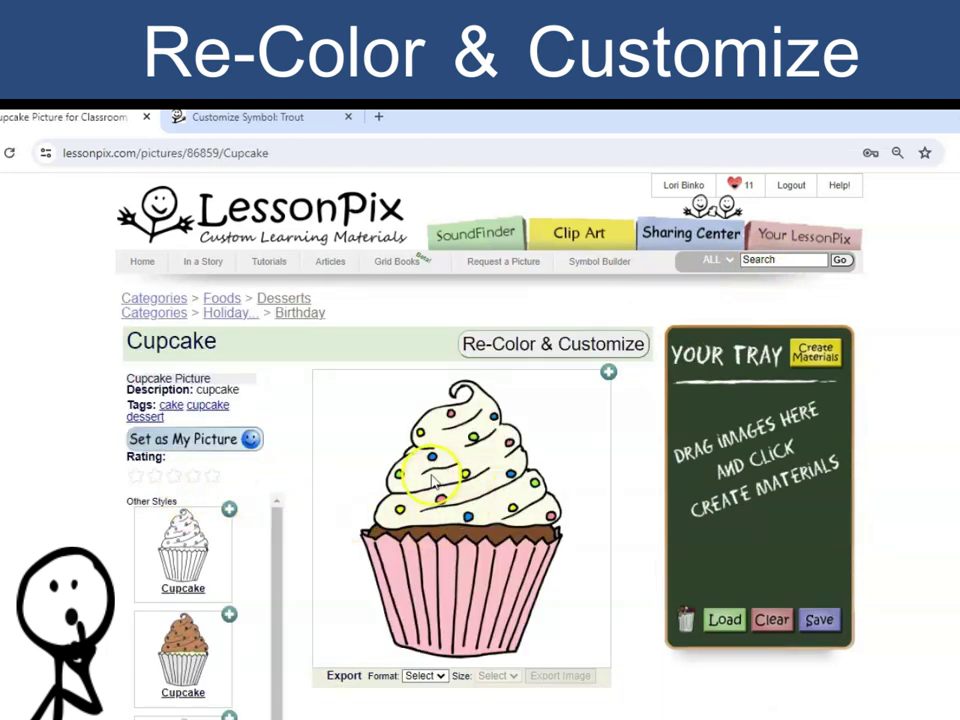
mouse_move(279, 540)
left_mouse_down()
mouse_move(276, 660)
mouse_move(284, 530)
left_mouse_up()
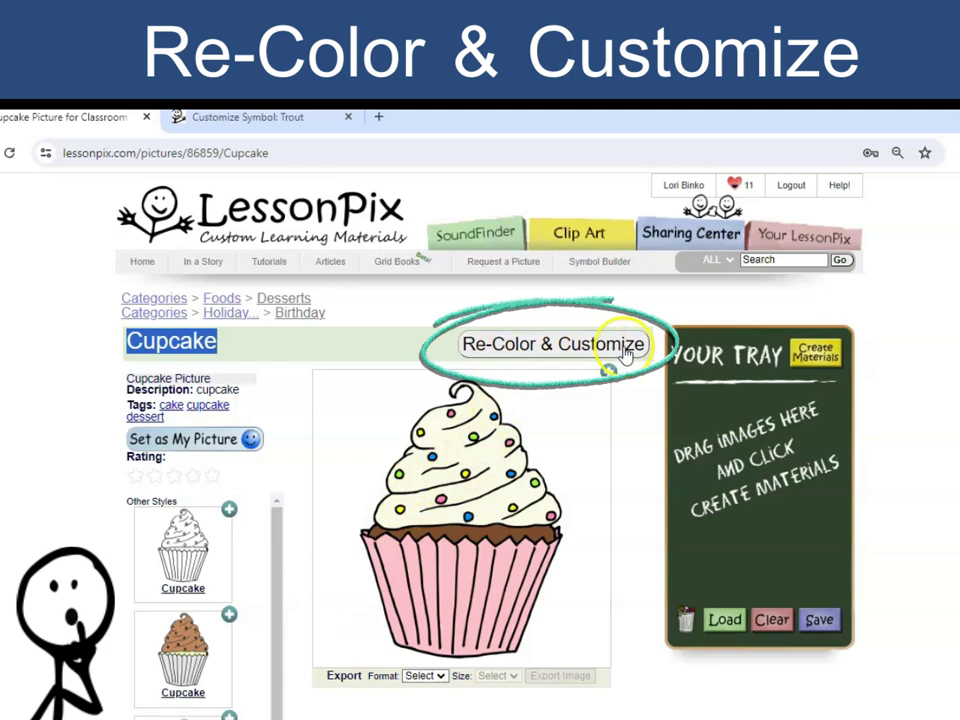
Open the cupcake in Re-Color & Customize and select its cream frosting colour.
left_click(521, 340)
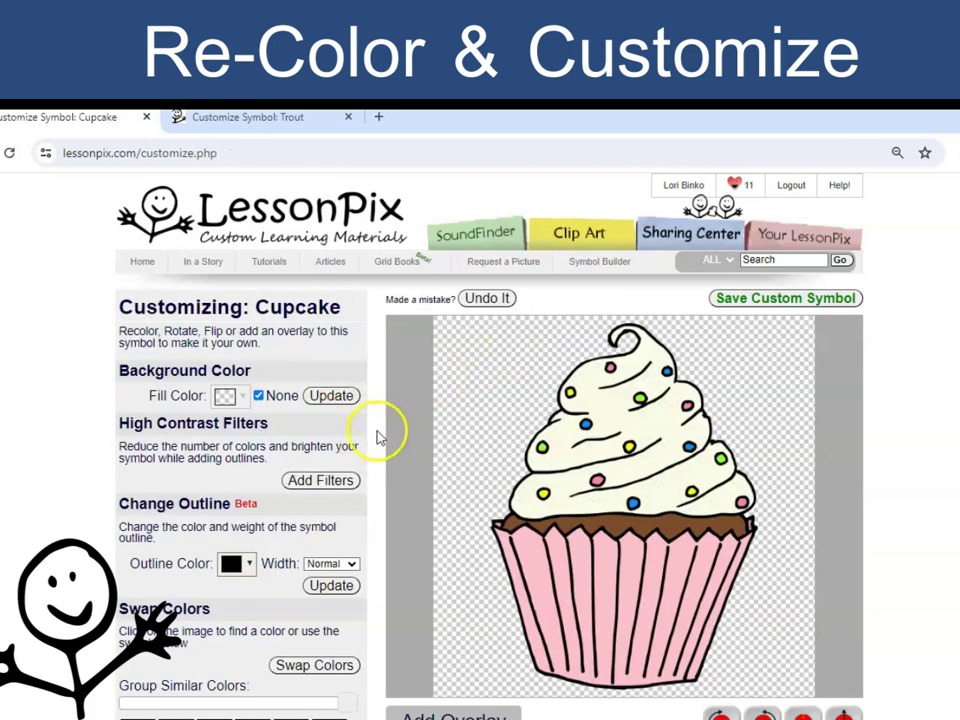
scroll(380, 434, "down", 3)
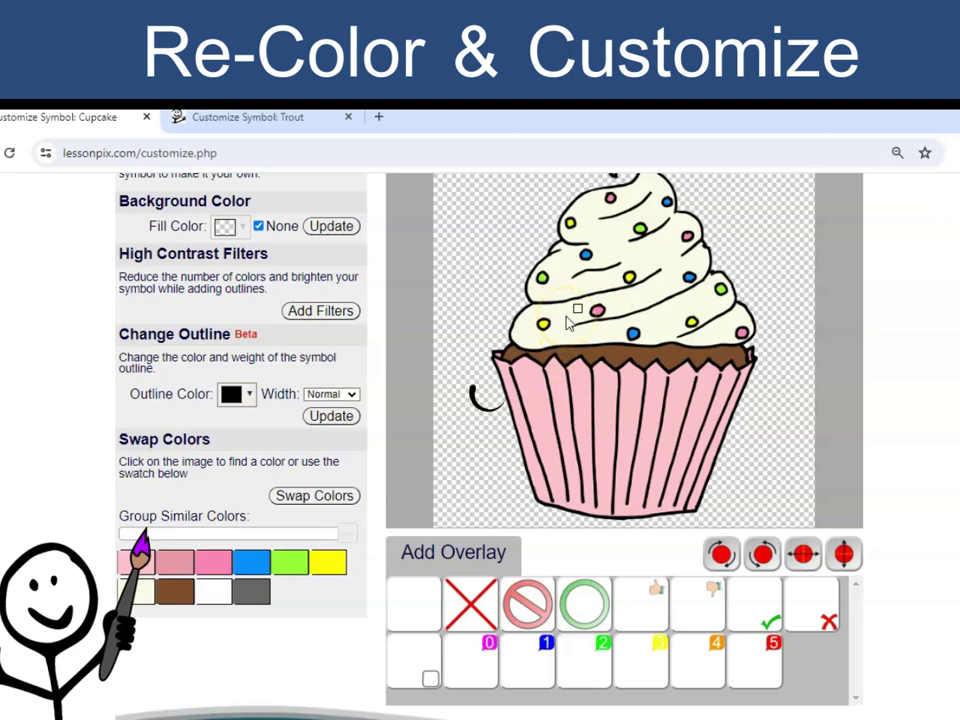
left_click(566, 318)
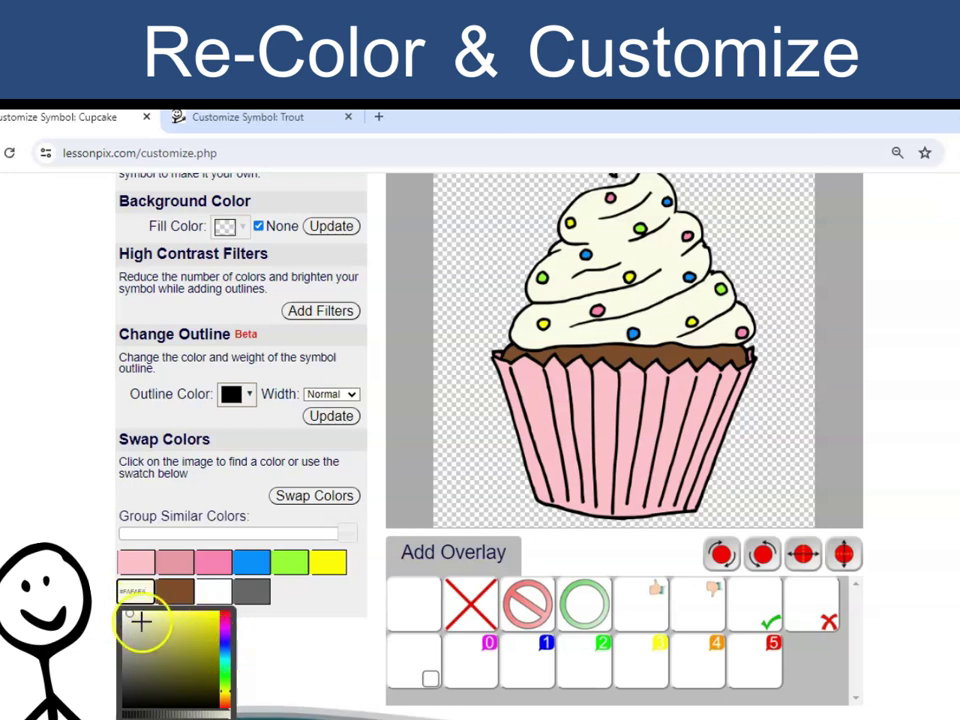
Swap the cream frosting colour for a vivid purple.
left_click(228, 640)
left_click(186, 620)
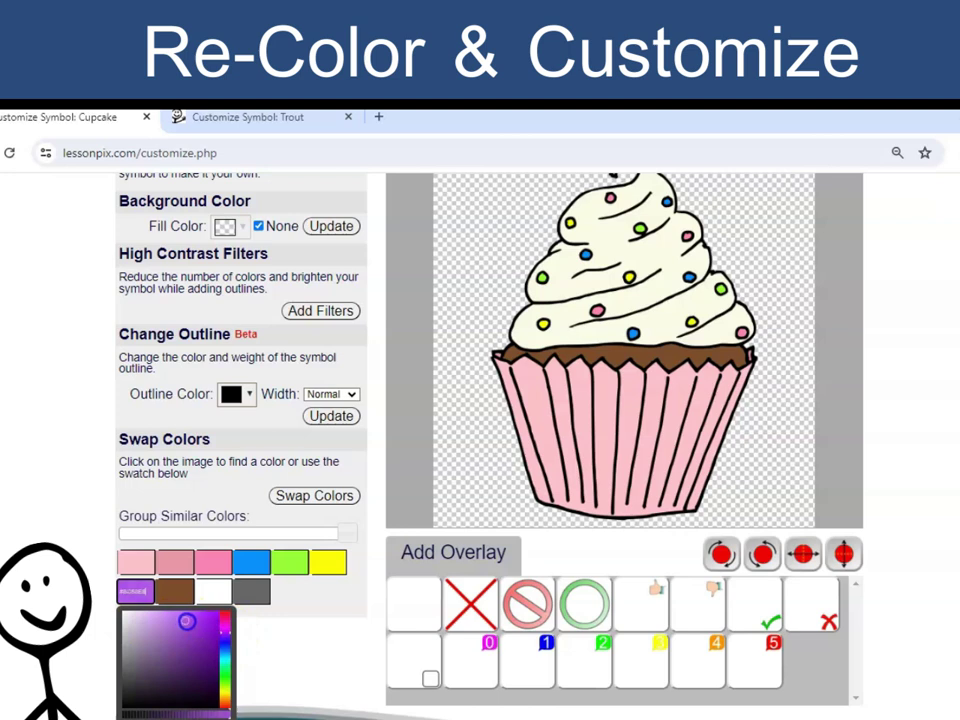
left_click(296, 495)
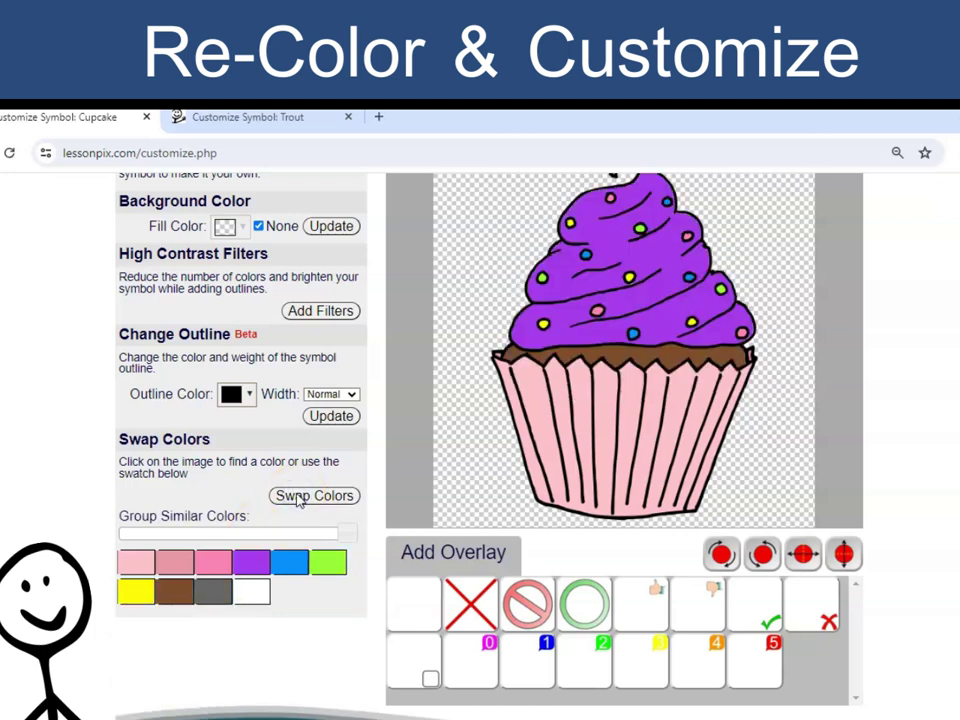
Swap the brown cake band colour for pale yellow.
left_click(618, 362)
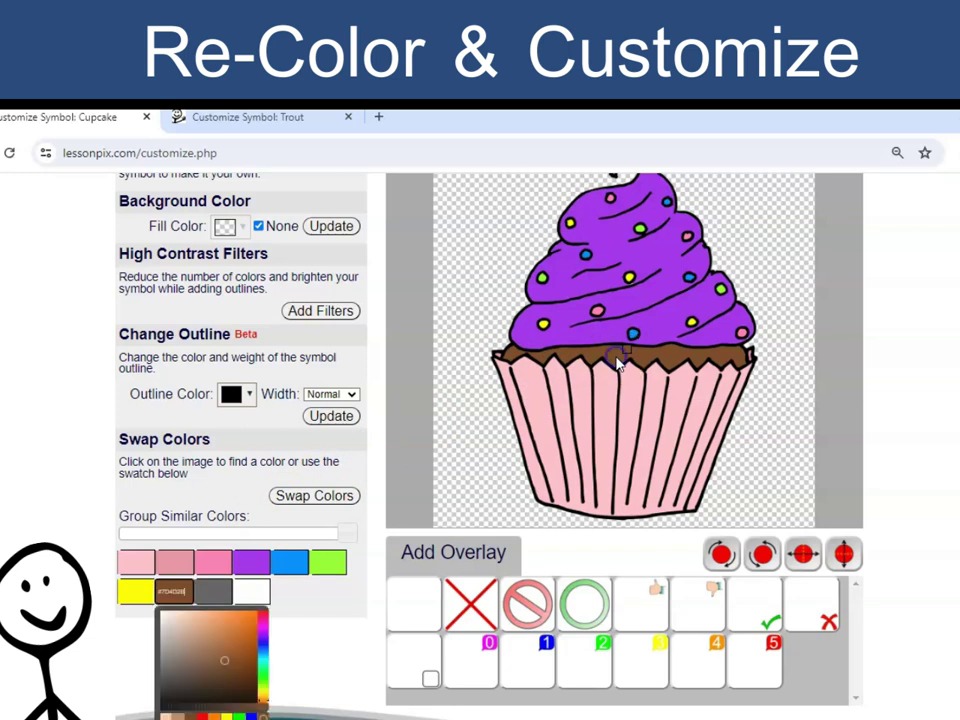
left_click(182, 616)
left_click_drag(263, 675, 262, 692)
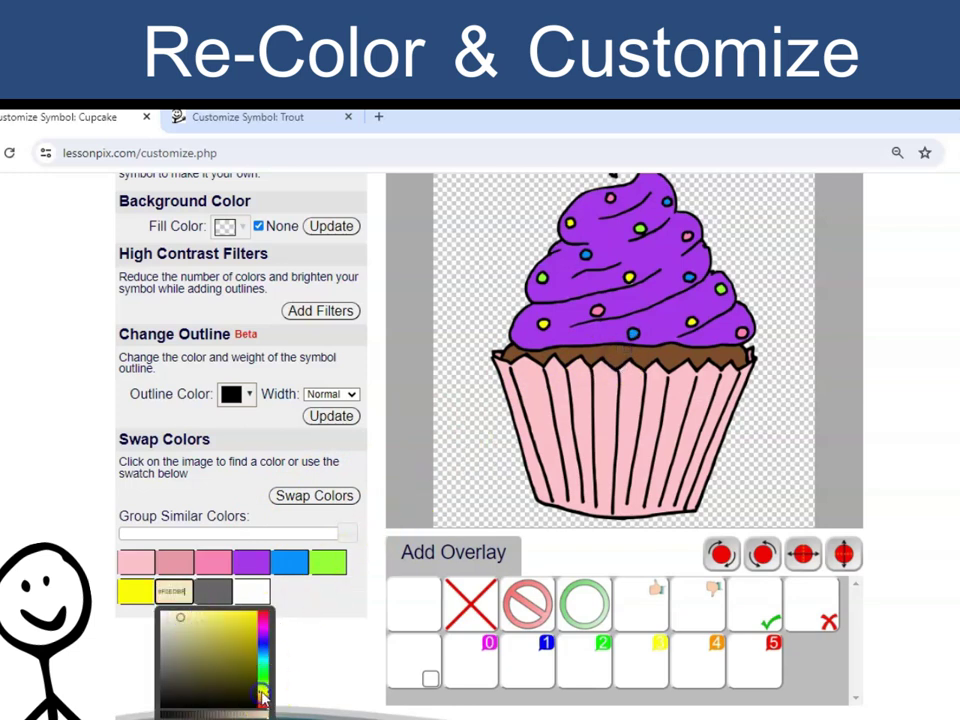
left_click(311, 496)
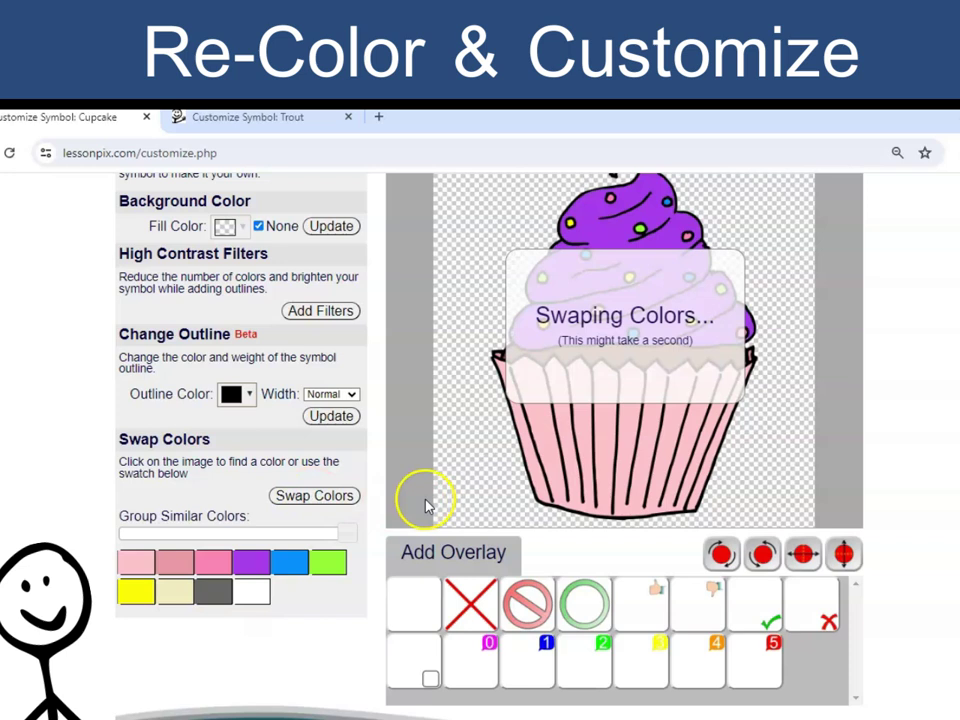
scroll(700, 461, "up", 3)
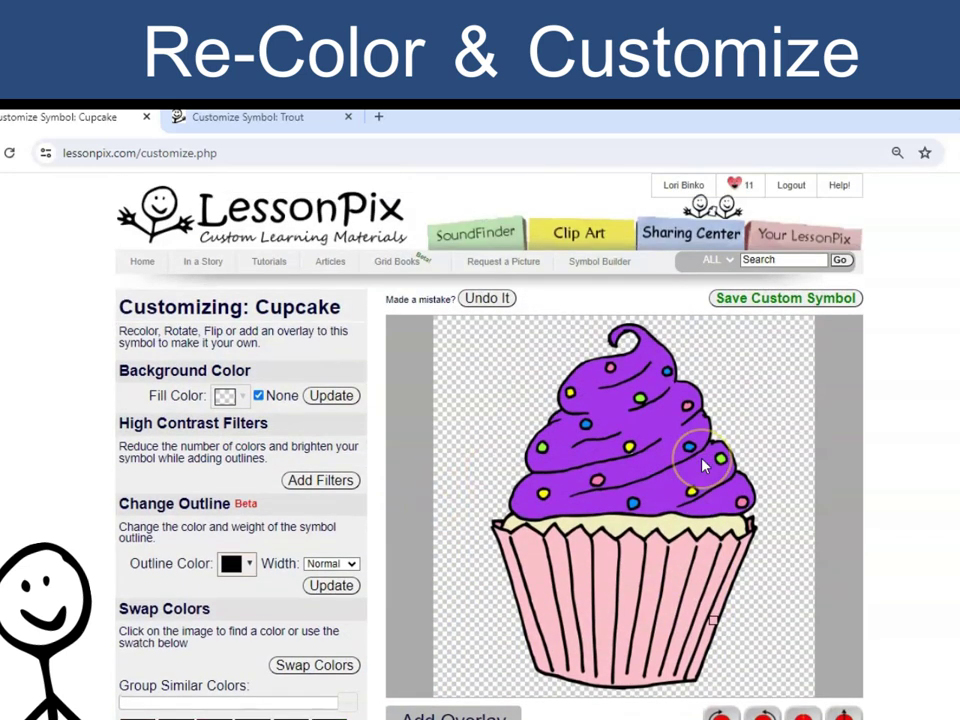
Save the purple cupcake as a custom symbol, then group colours and swap the pink liner to magenta.
left_click(838, 300)
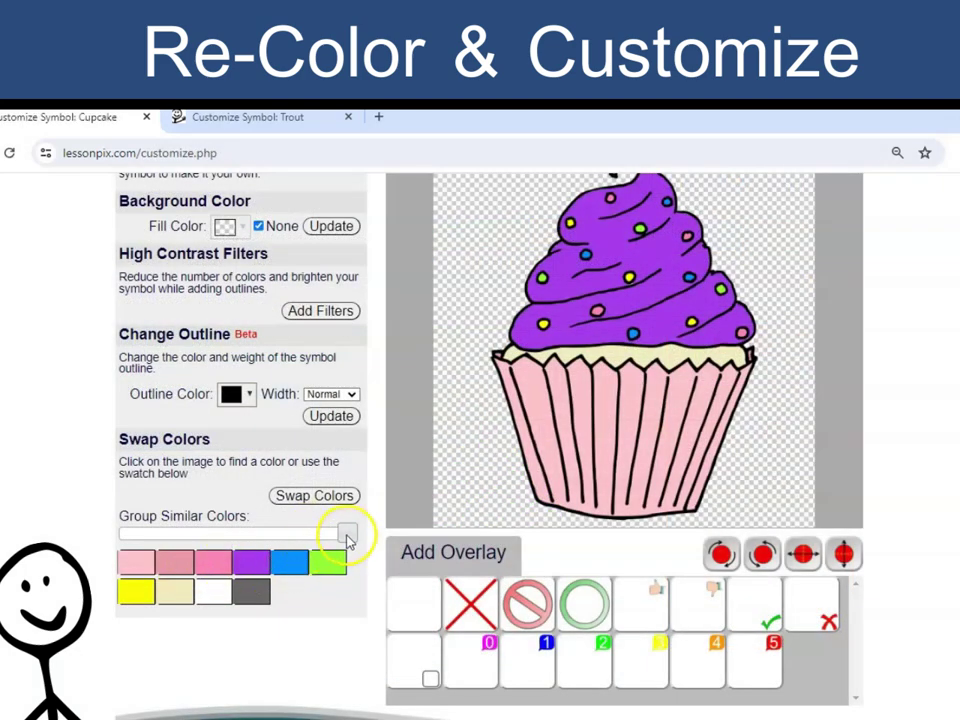
left_click_drag(347, 534, 255, 537)
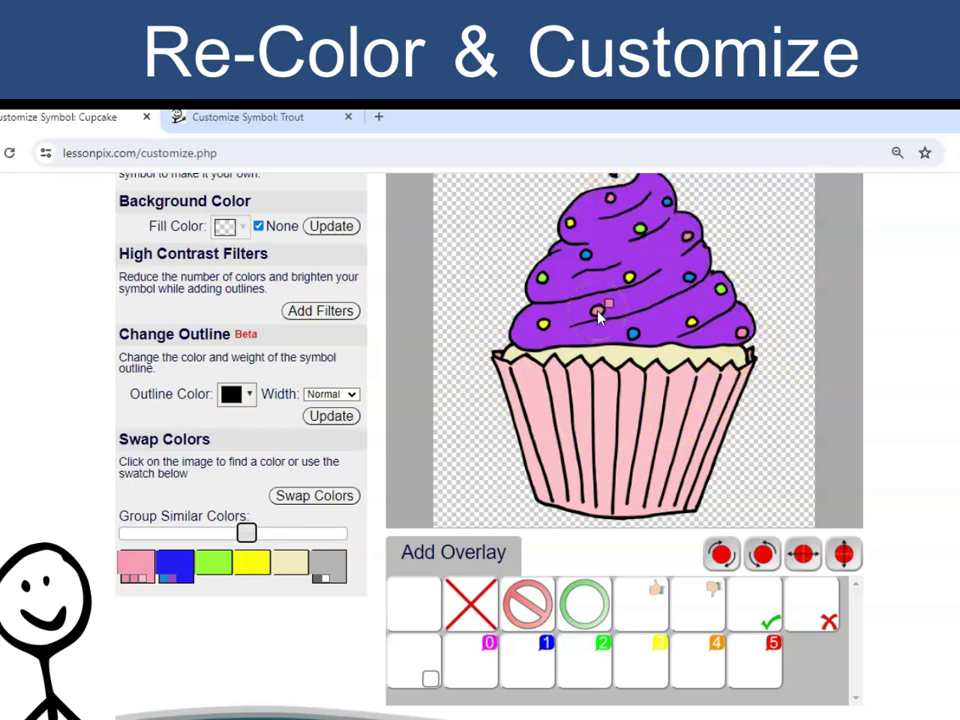
left_click(137, 565)
mouse_move(214, 618)
left_mouse_down()
mouse_move(225, 606)
mouse_move(197, 596)
mouse_move(206, 589)
left_mouse_up()
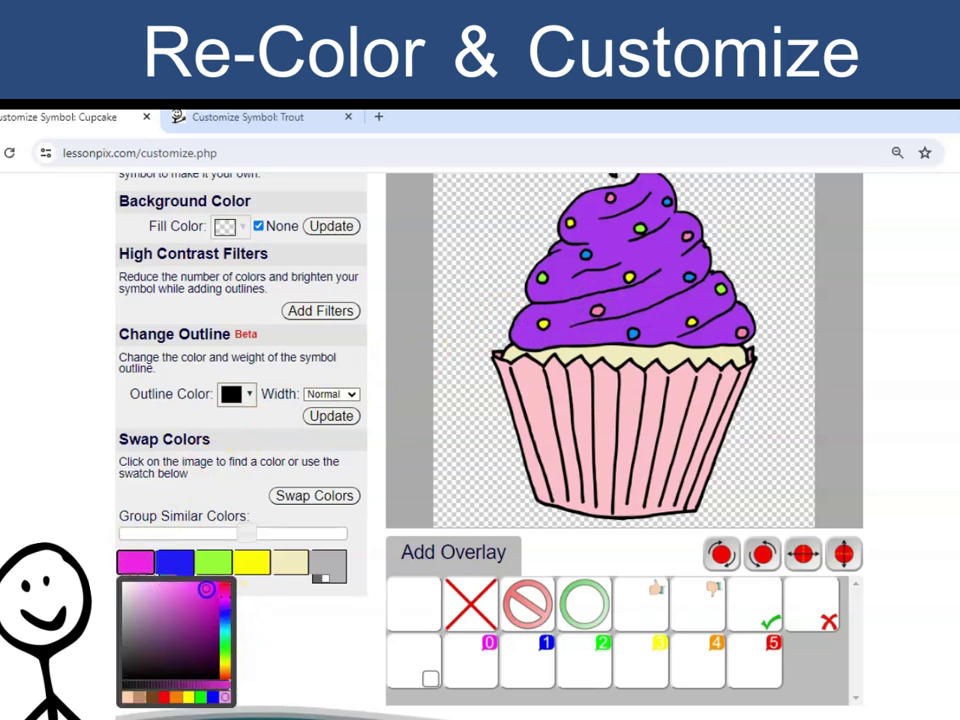
left_click(300, 497)
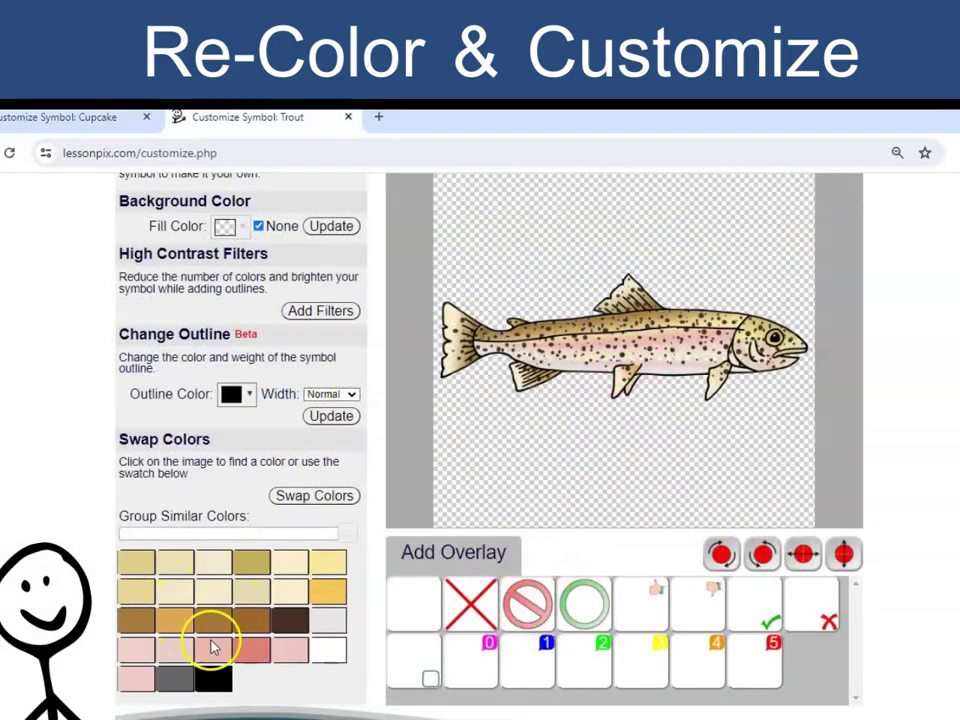
Group the trout's colours into two swatches and swap them for purple and bright yellow.
scroll(339, 553, "down", 1)
left_click_drag(347, 448, 128, 446)
left_click(127, 477)
left_click(225, 519)
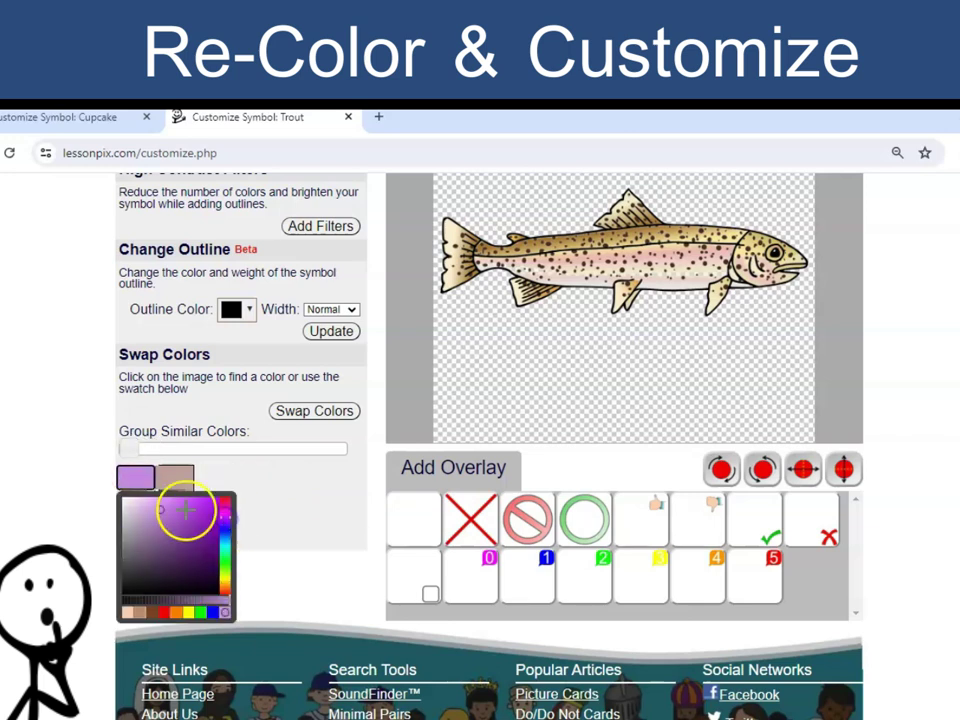
left_click(208, 499)
left_click(176, 477)
left_click_drag(259, 551, 264, 579)
left_click(193, 522)
left_click(254, 500)
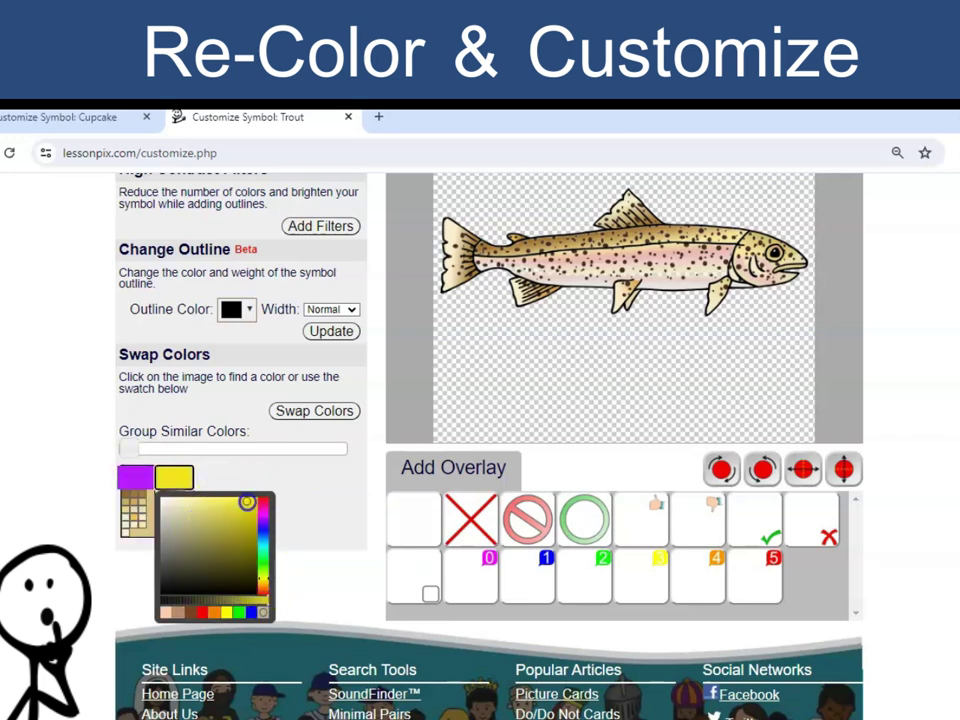
left_click(311, 412)
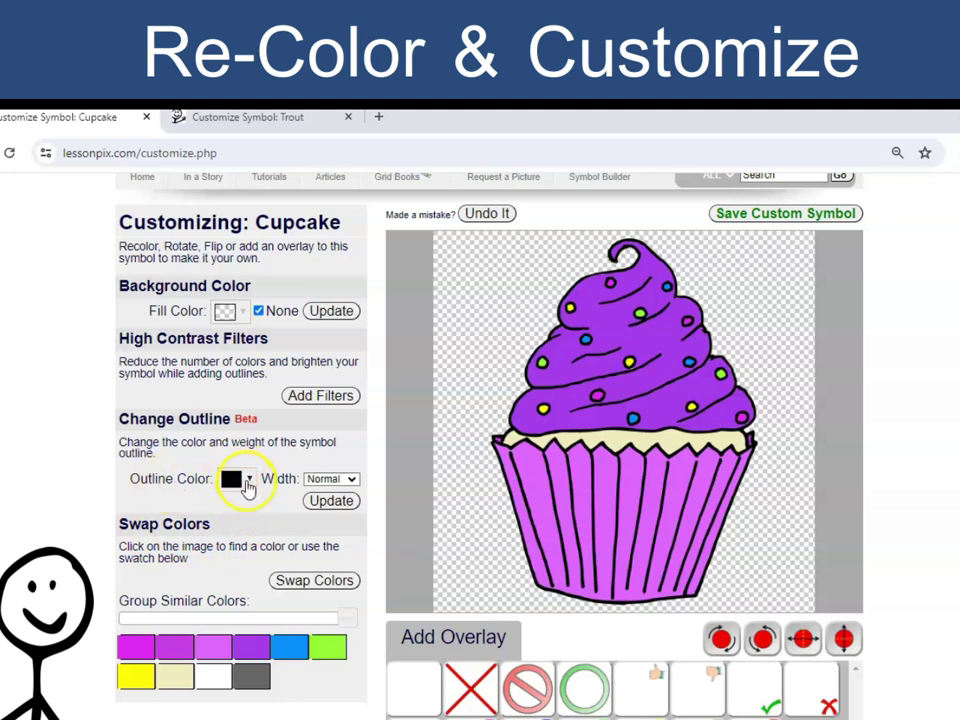
Try a lavender outline at Thickest width on the cupcake, then undo it.
left_click(247, 484)
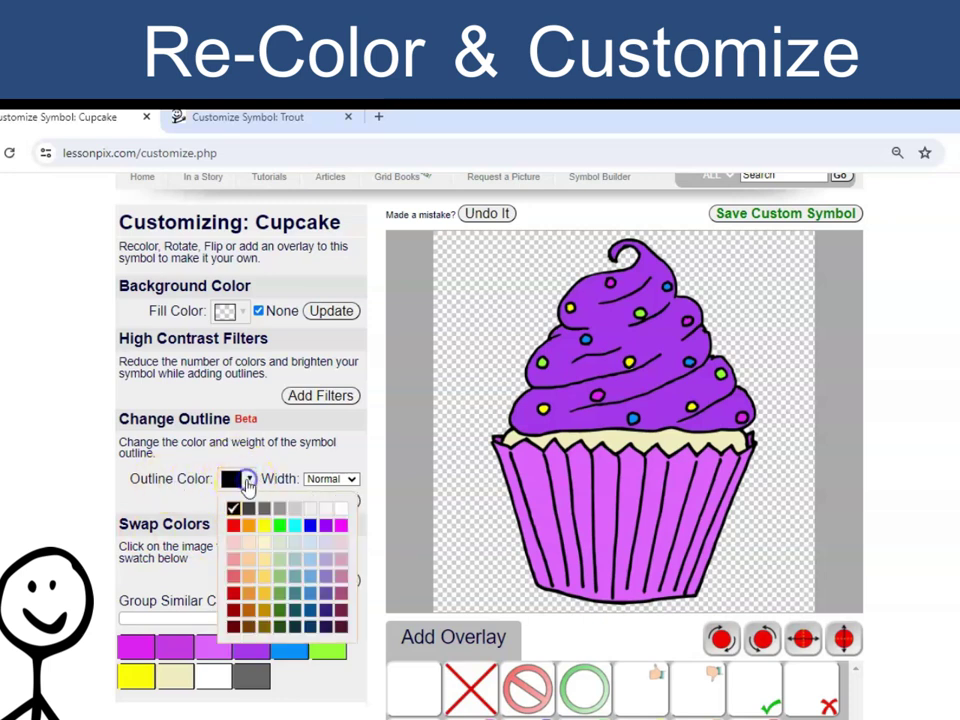
left_click(329, 585)
left_click(343, 480)
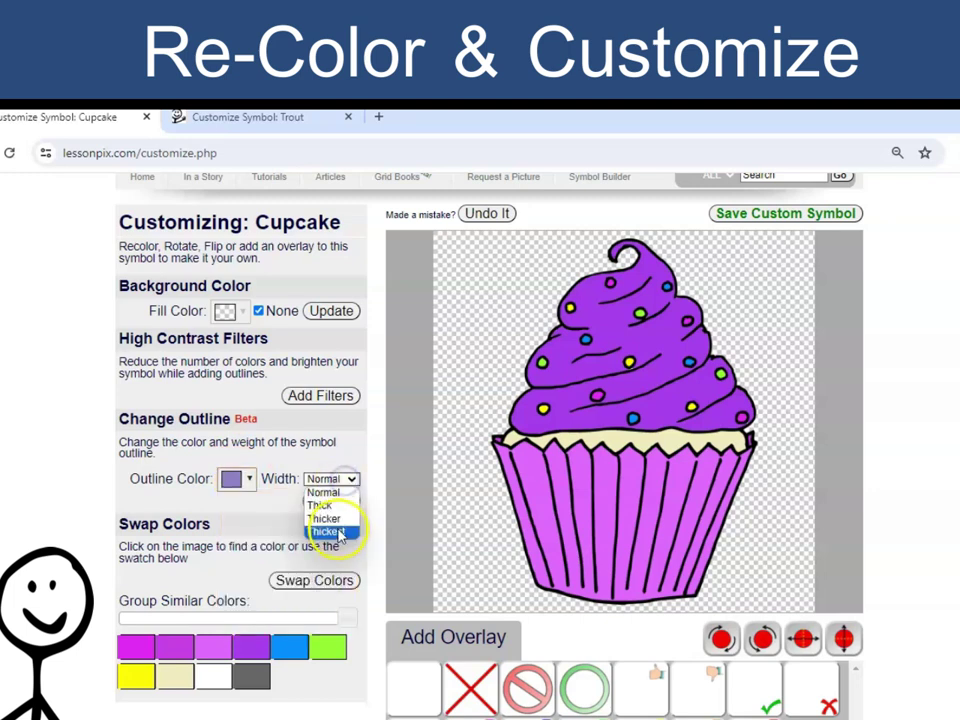
left_click(336, 530)
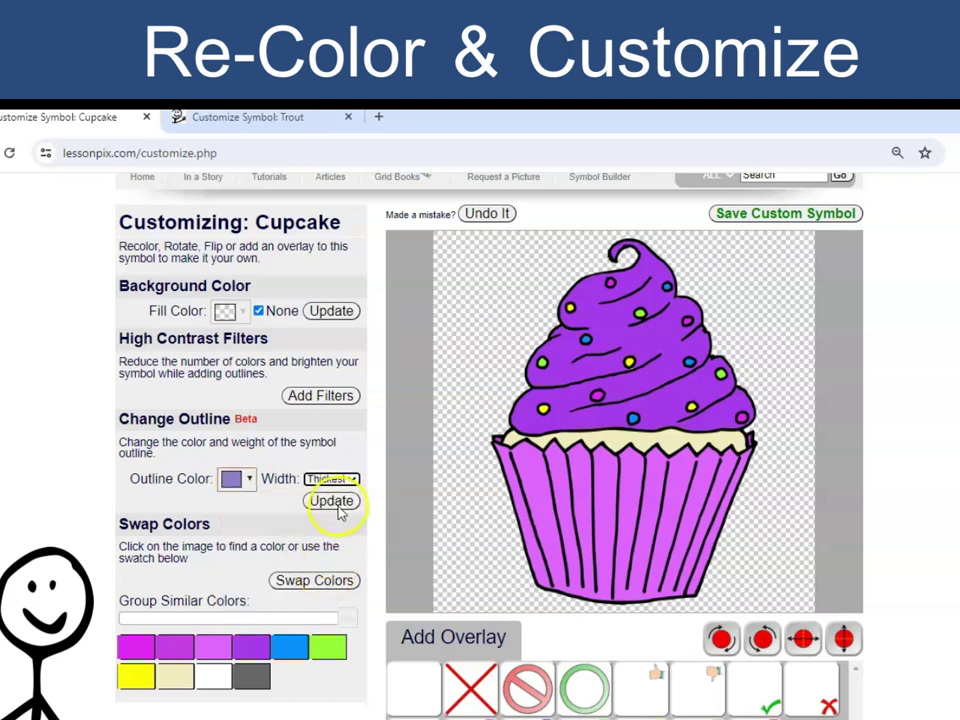
left_click(333, 502)
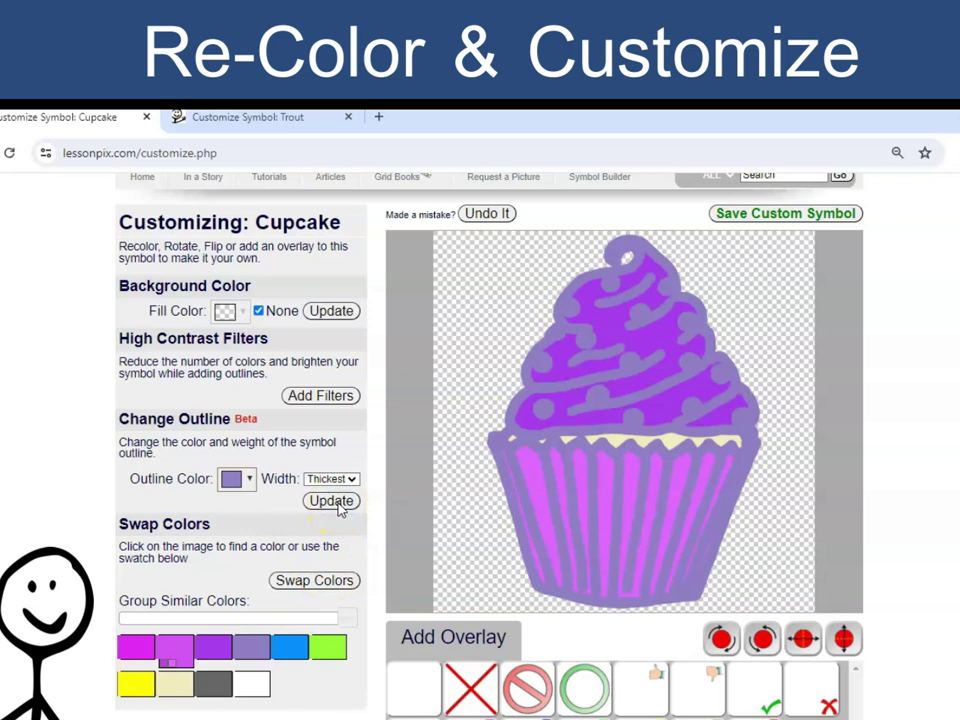
left_click(489, 214)
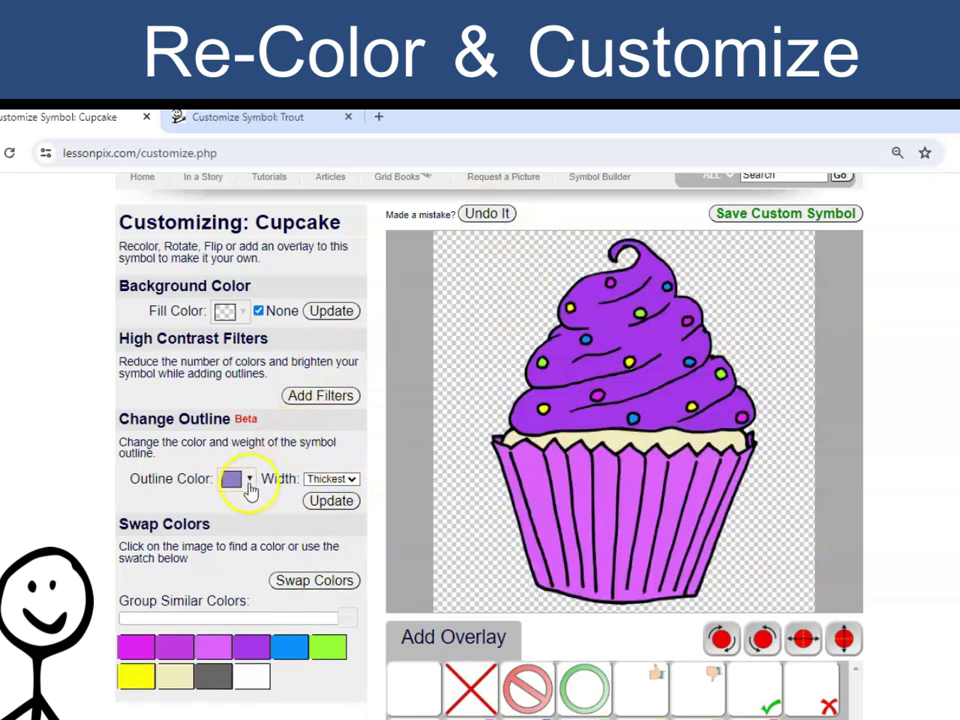
Give the cupcake a vivid purple outline at Thick width.
left_click(246, 480)
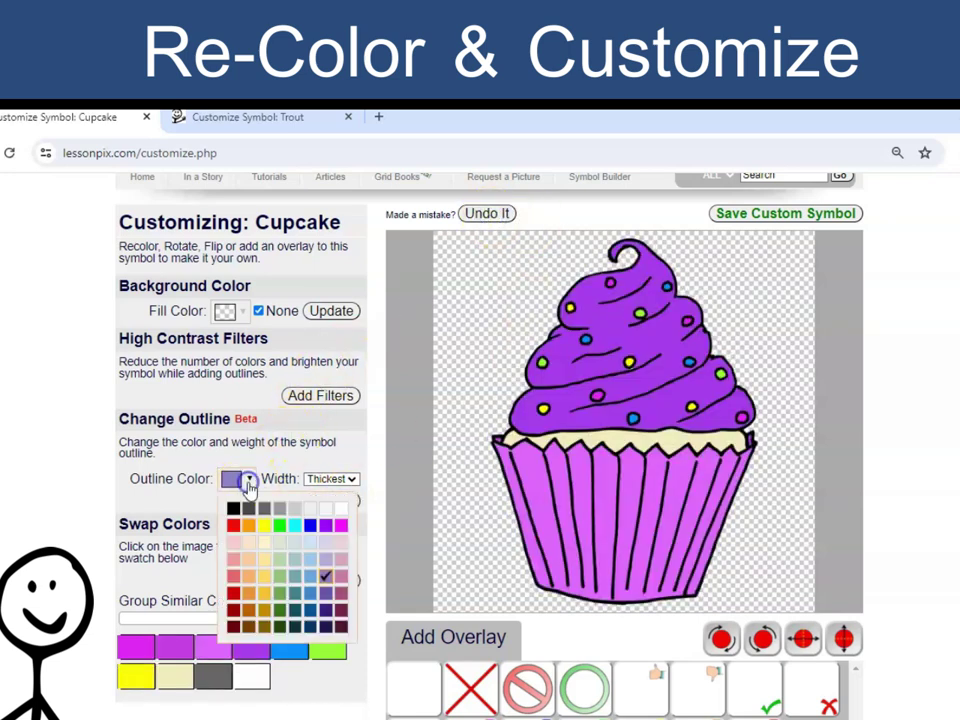
left_click(324, 525)
left_click(352, 480)
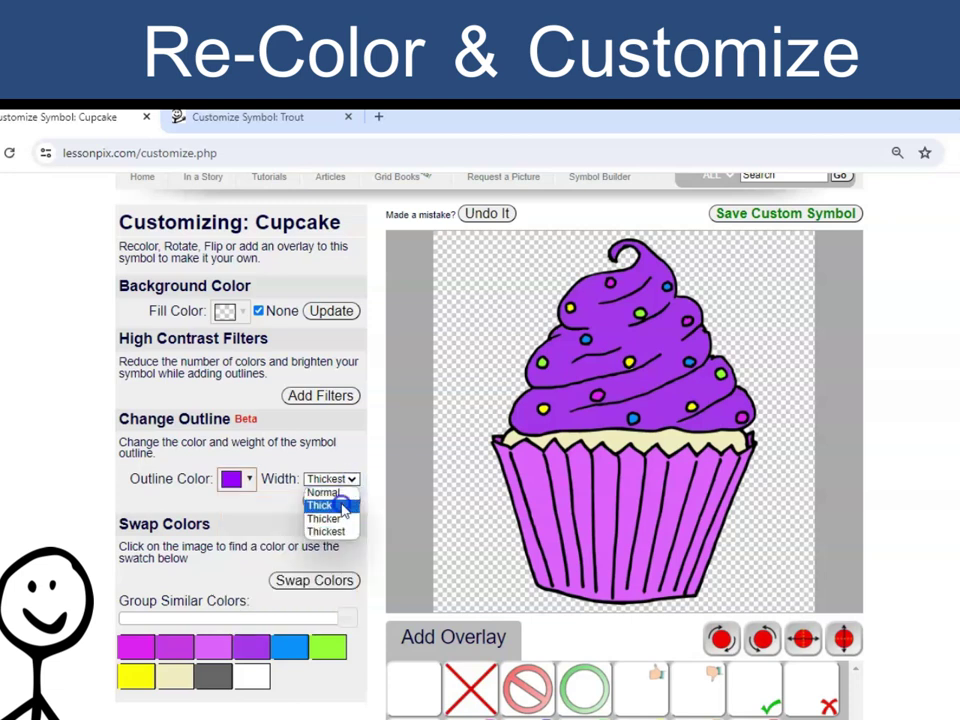
left_click(342, 506)
left_click(336, 503)
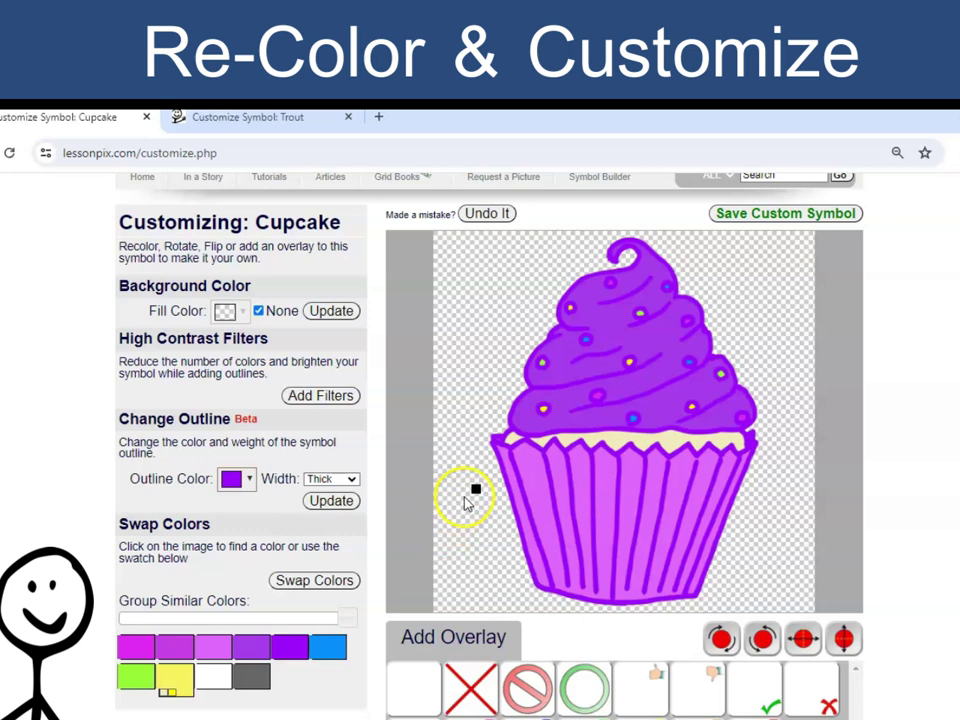
Turn off the transparent background and try a high-contrast filter, then undo it.
left_click(462, 508)
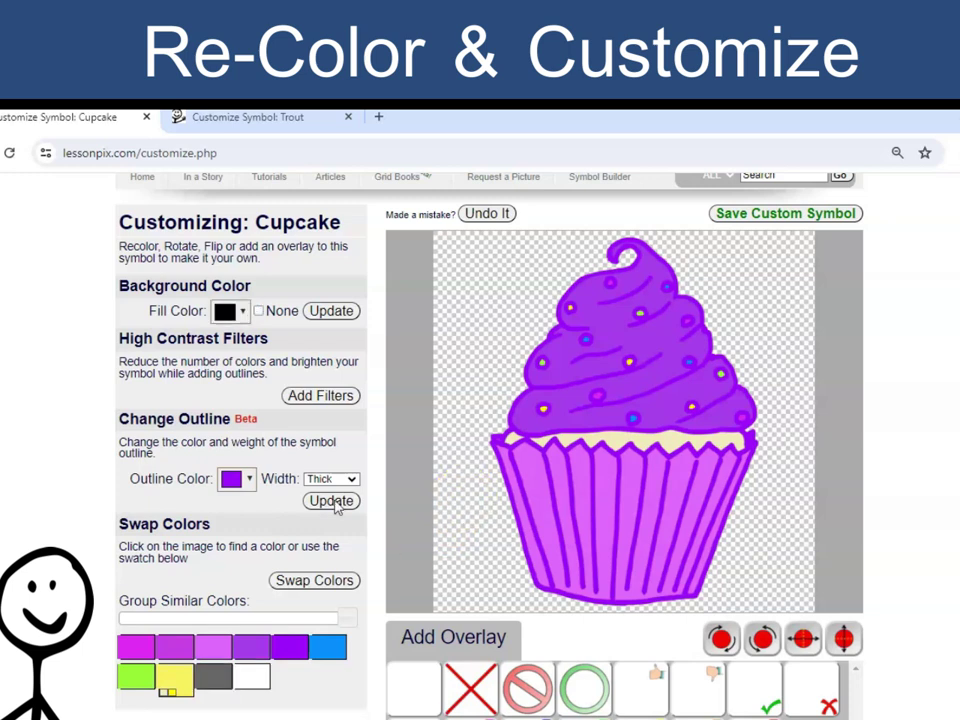
left_click(322, 396)
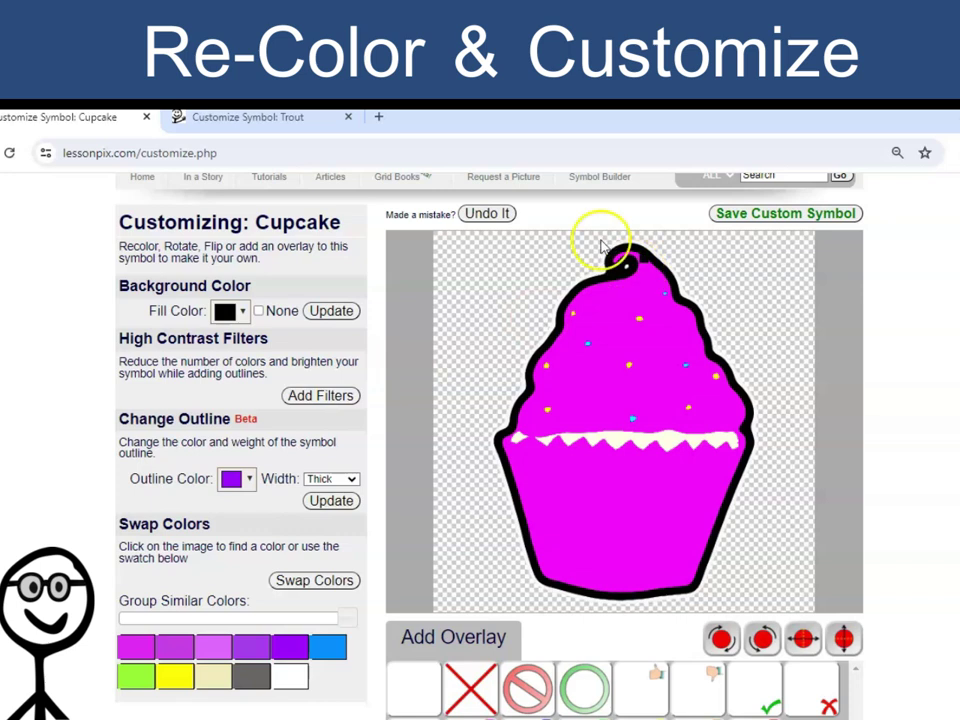
left_click(487, 214)
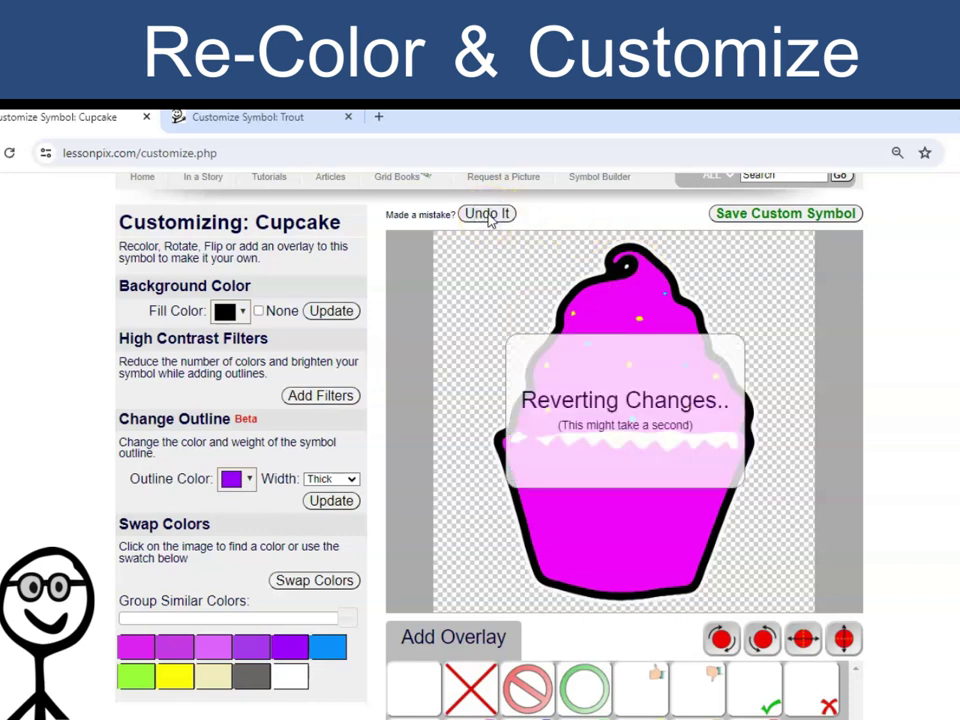
Group colours, recolour the yellow and green swatches purple, add the filter, then undo back to the original.
left_click_drag(352, 619, 208, 617)
left_click(251, 646)
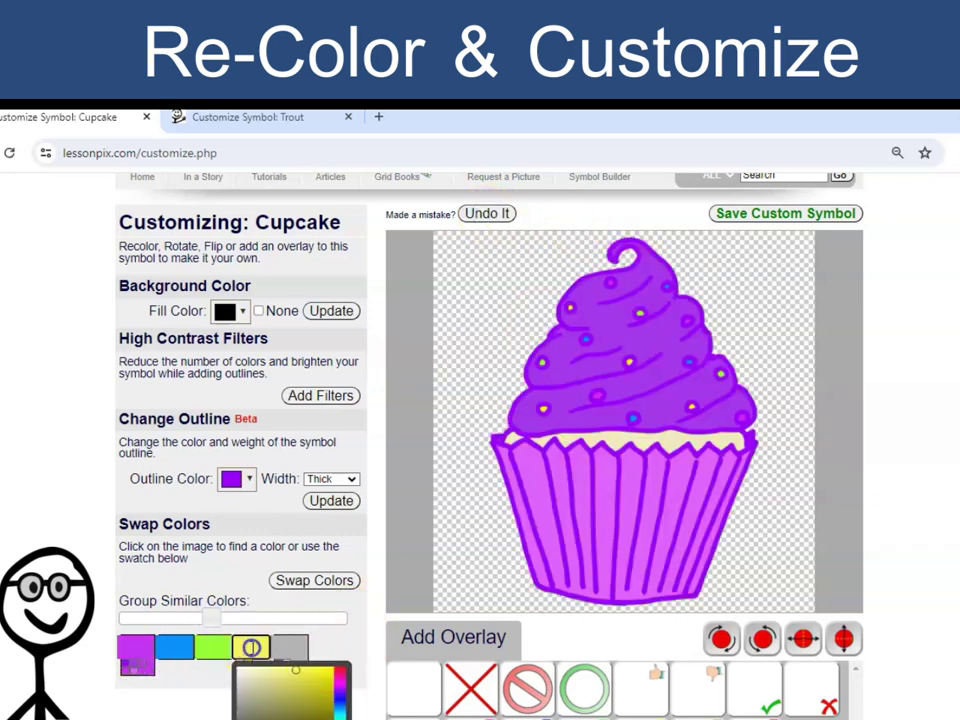
left_click(340, 697)
left_click(212, 646)
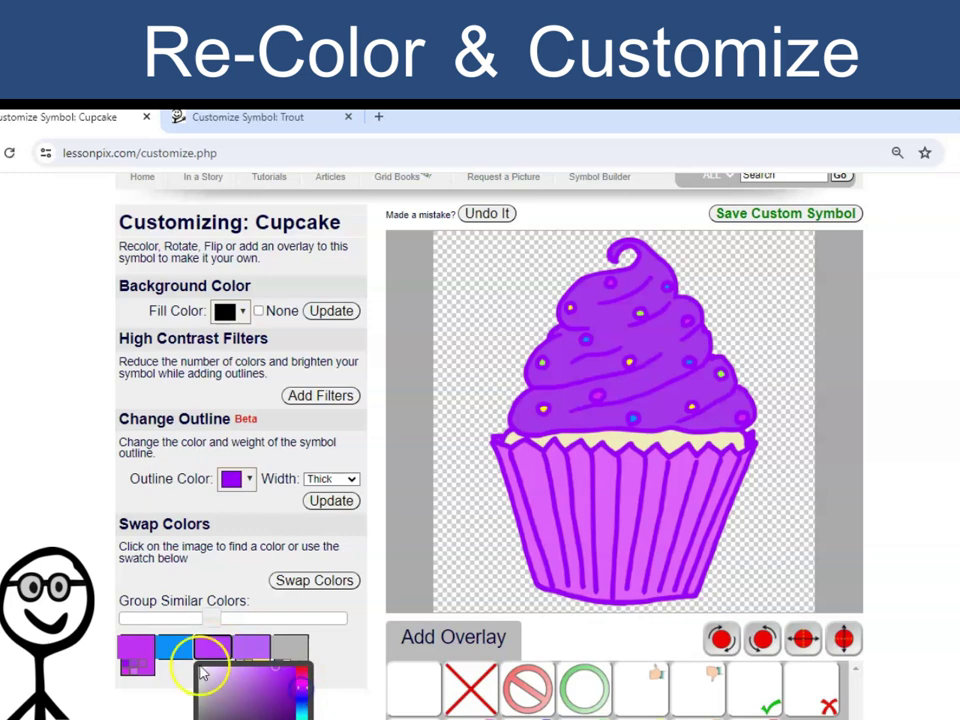
left_click(326, 580)
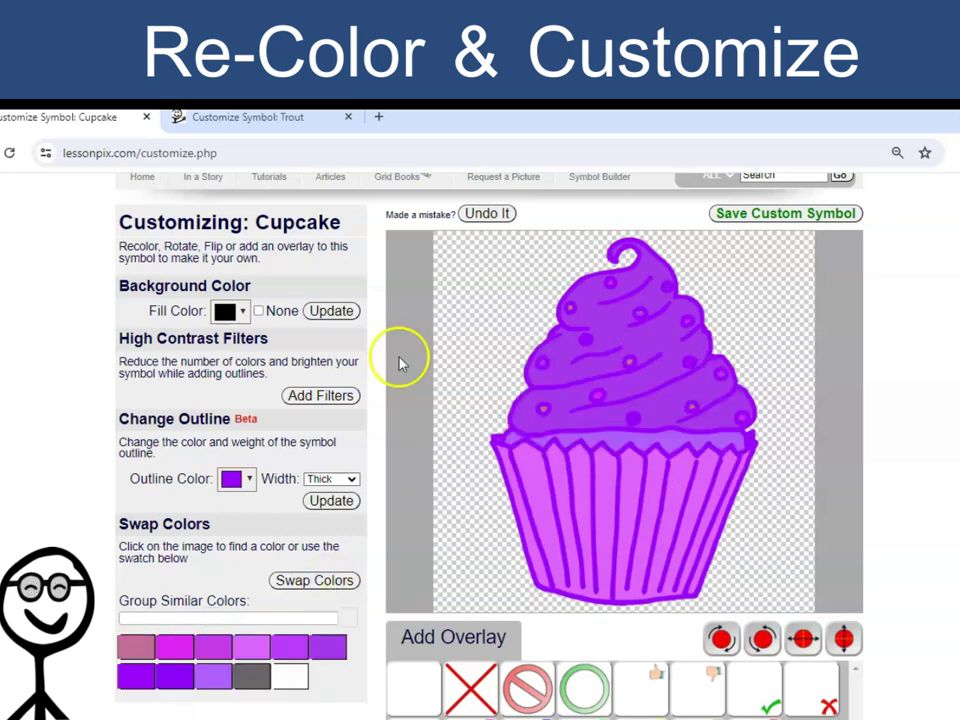
left_click(316, 398)
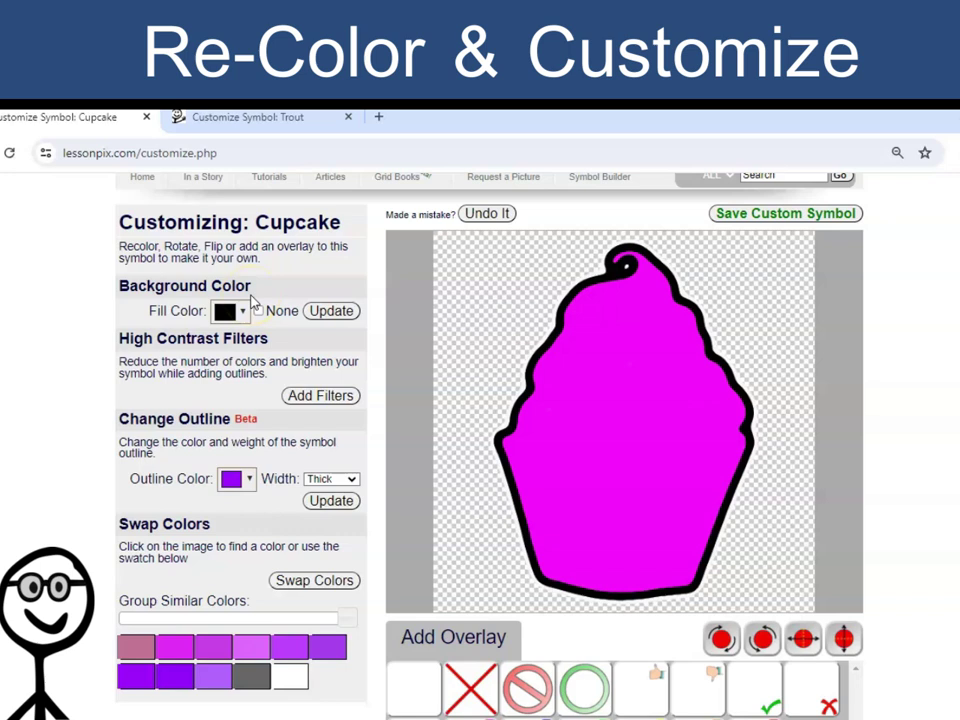
left_click(486, 214)
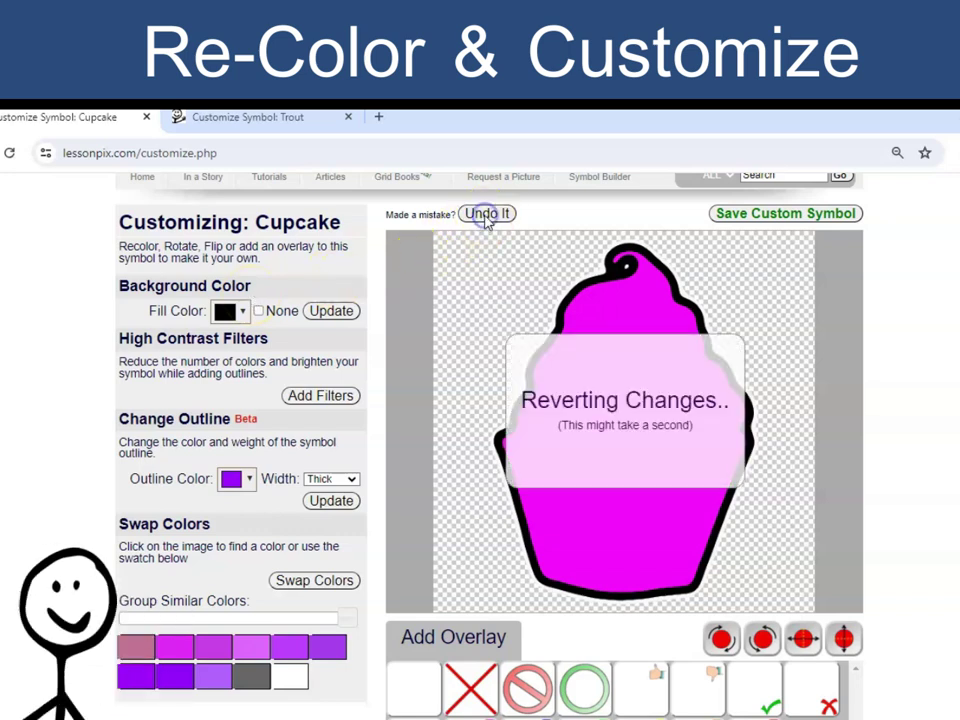
left_click(486, 214)
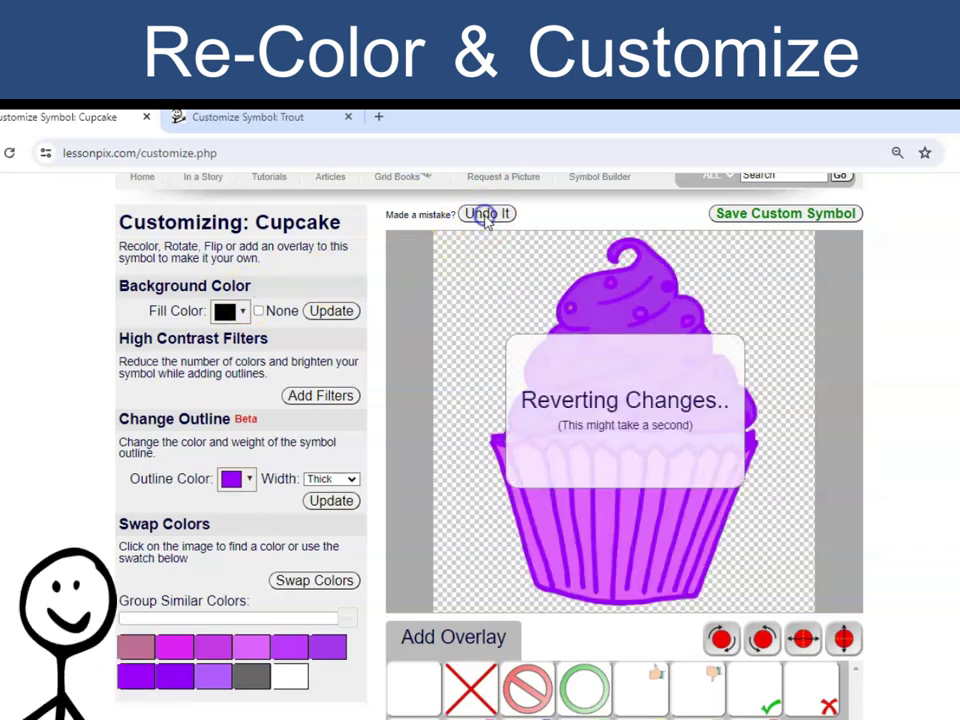
left_click(486, 214)
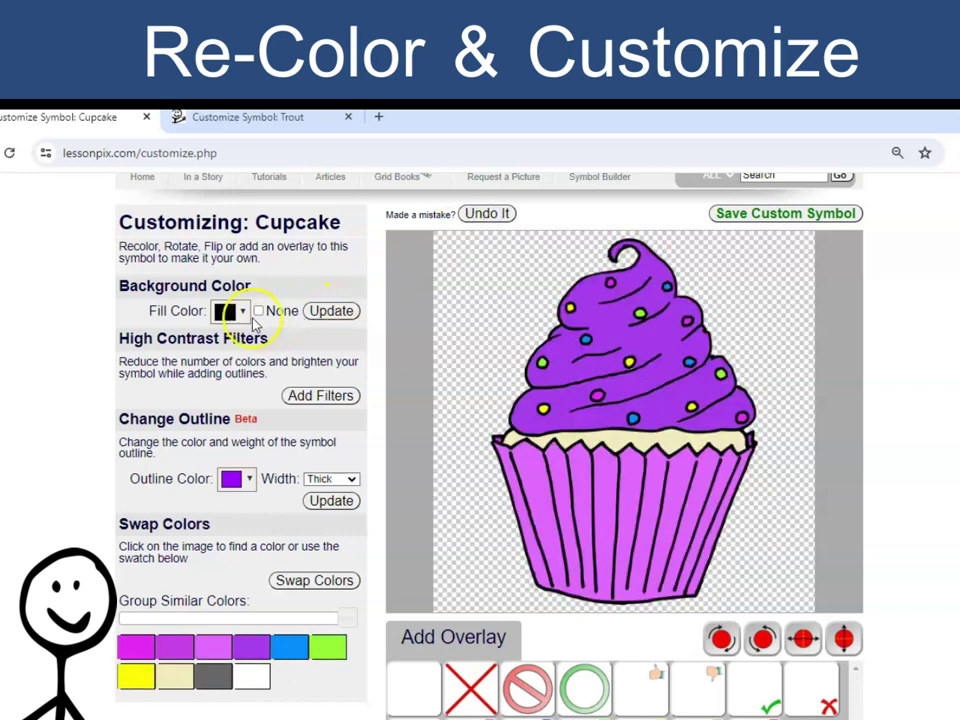
Set the symbol's background fill colour to light blue.
left_click(242, 312)
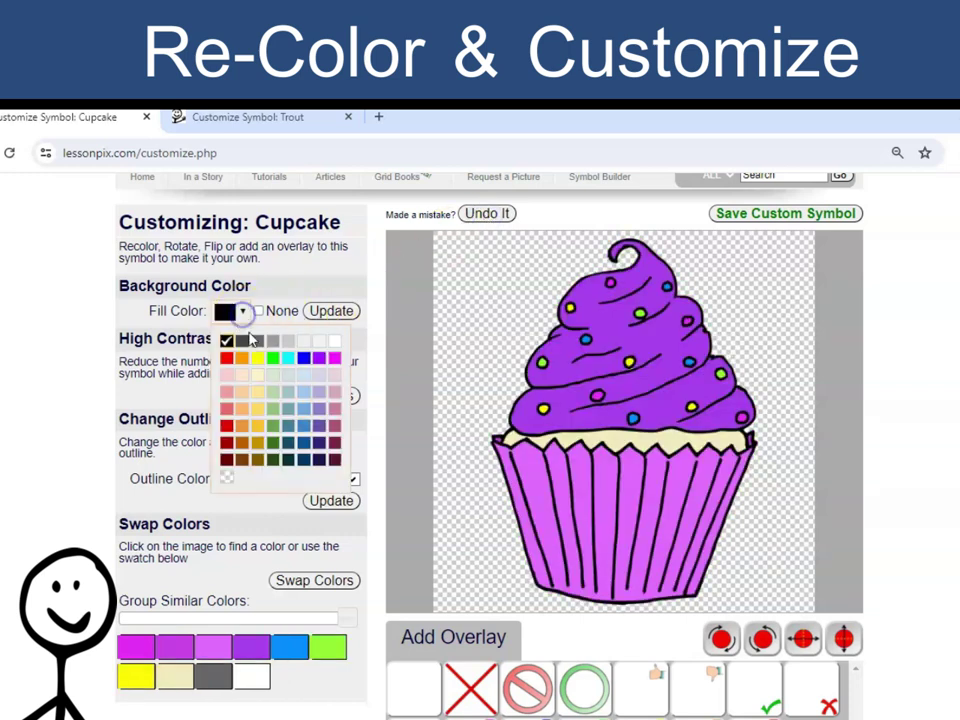
left_click(305, 392)
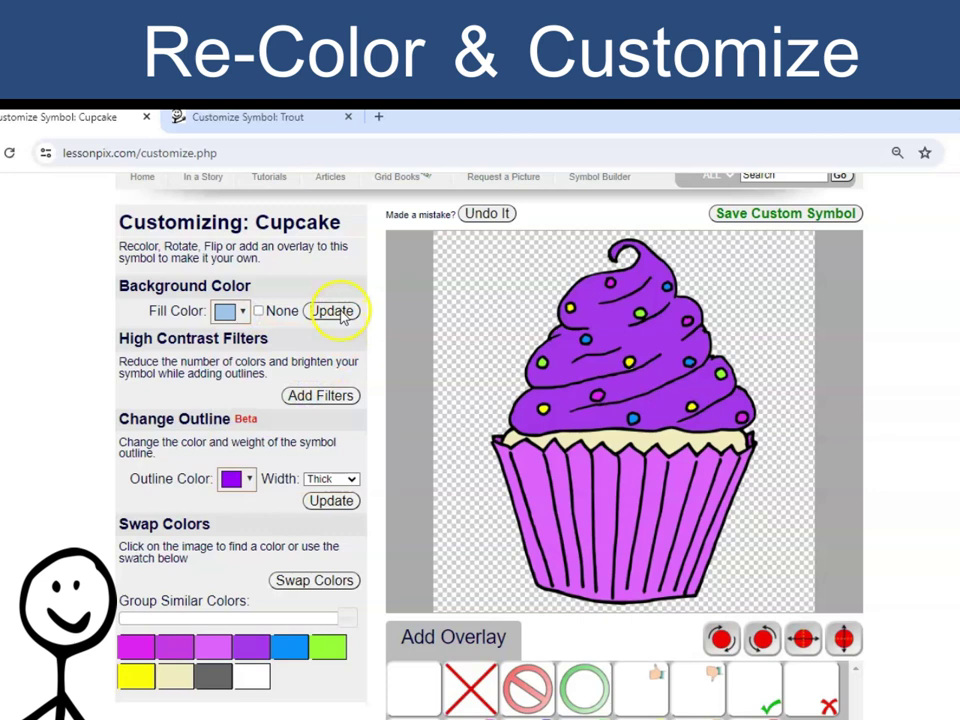
left_click(340, 312)
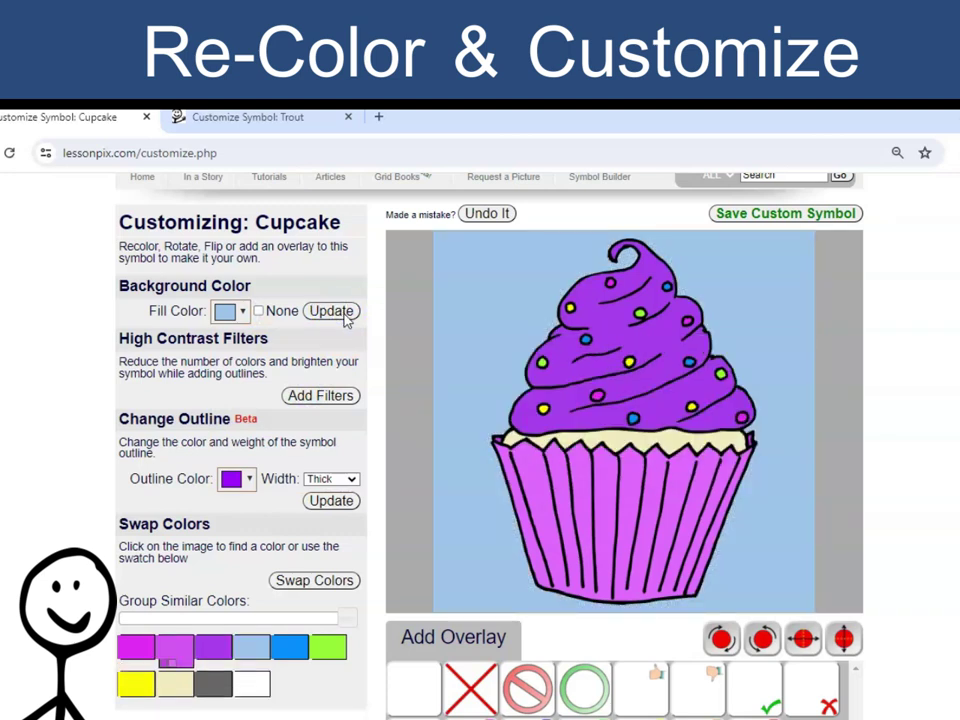
left_click(720, 640)
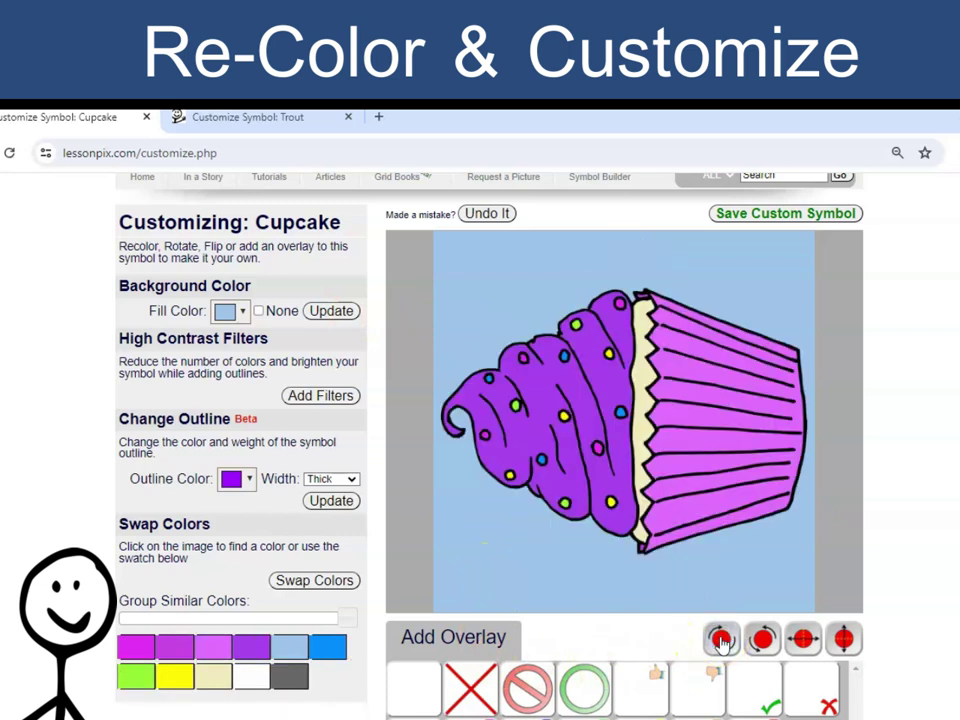
left_click(801, 640)
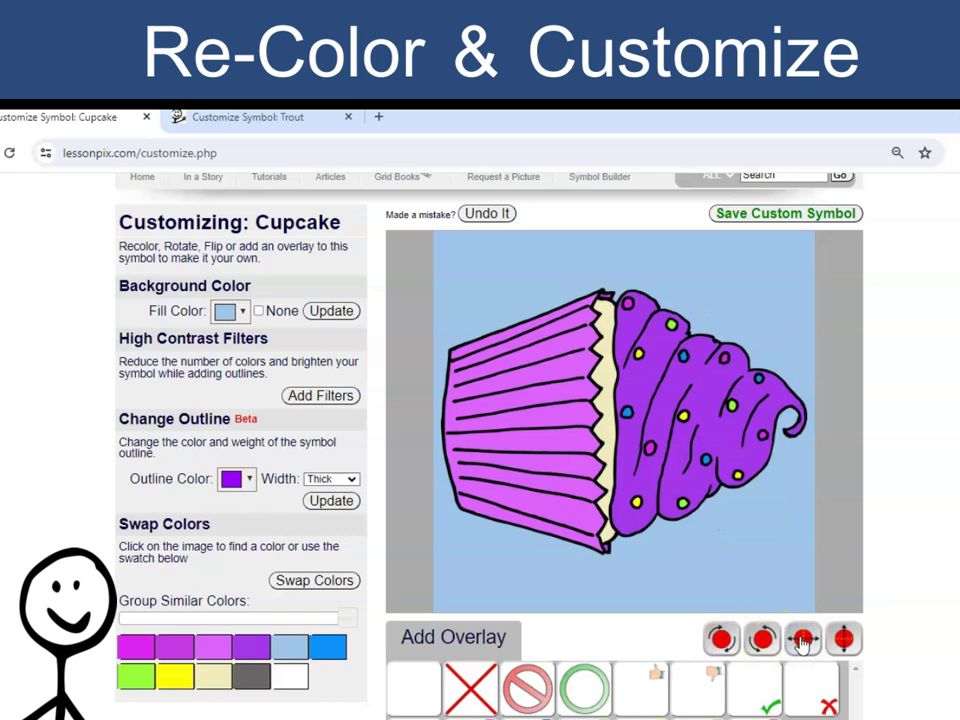
left_click(478, 215)
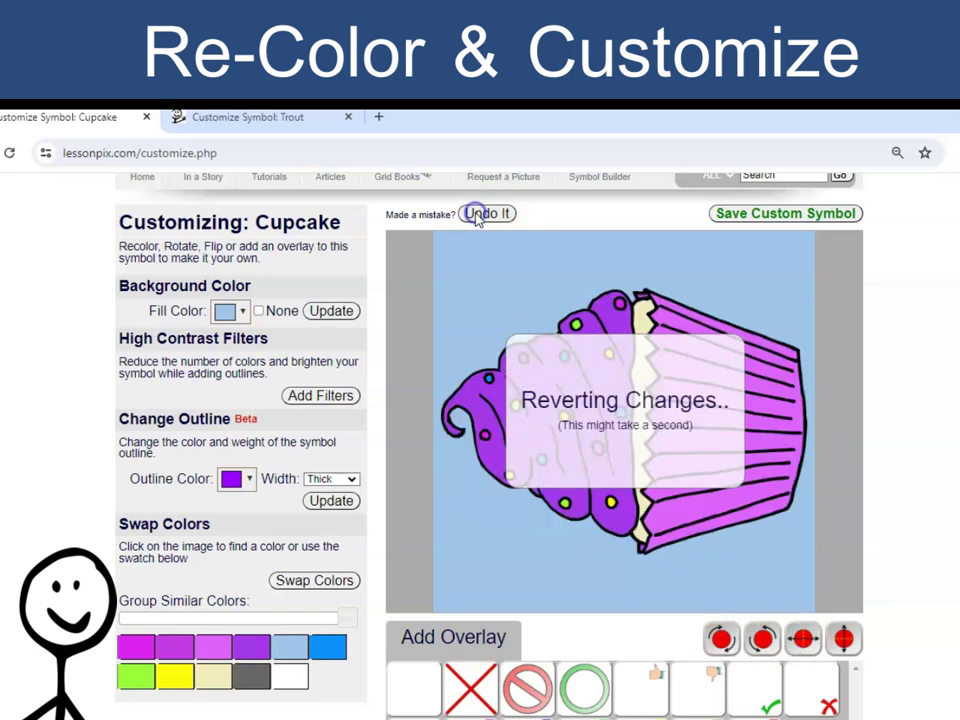
Try the red X and thumbs-up overlays, then settle on the blank checkbox overlay.
left_click(474, 694)
scroll(471, 699, "down", 2)
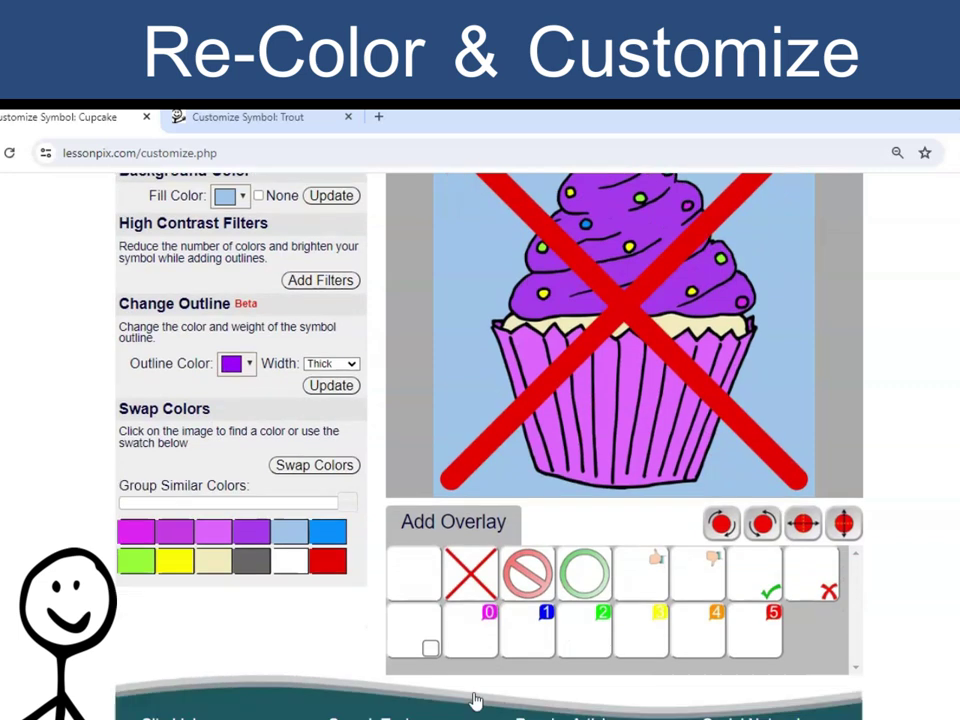
left_click(668, 533)
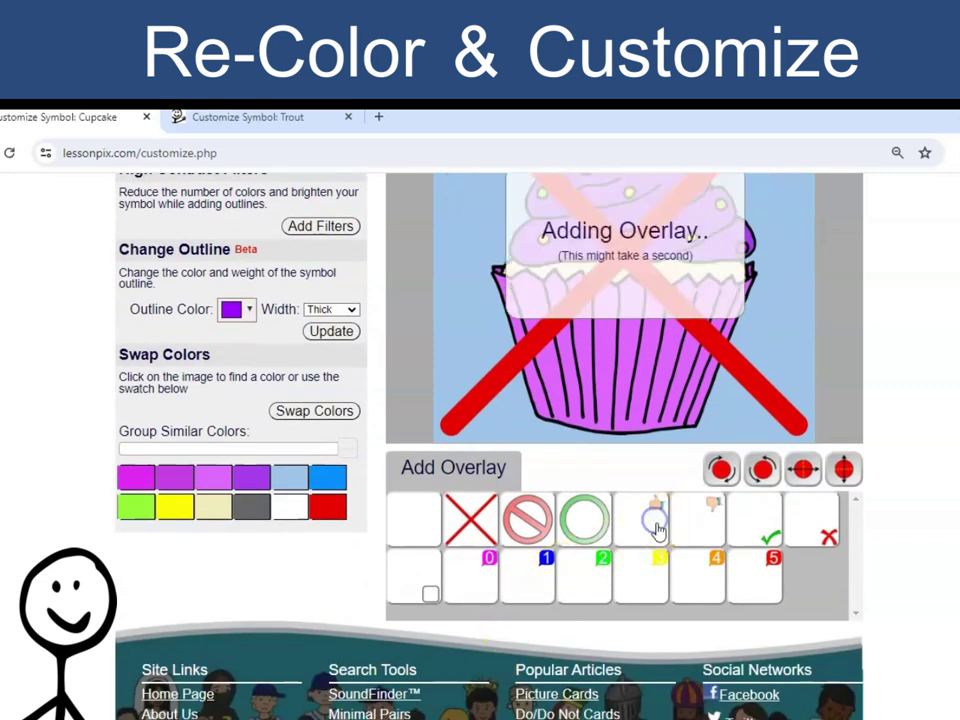
scroll(656, 531, "up", 2)
scroll(657, 528, "down", 1)
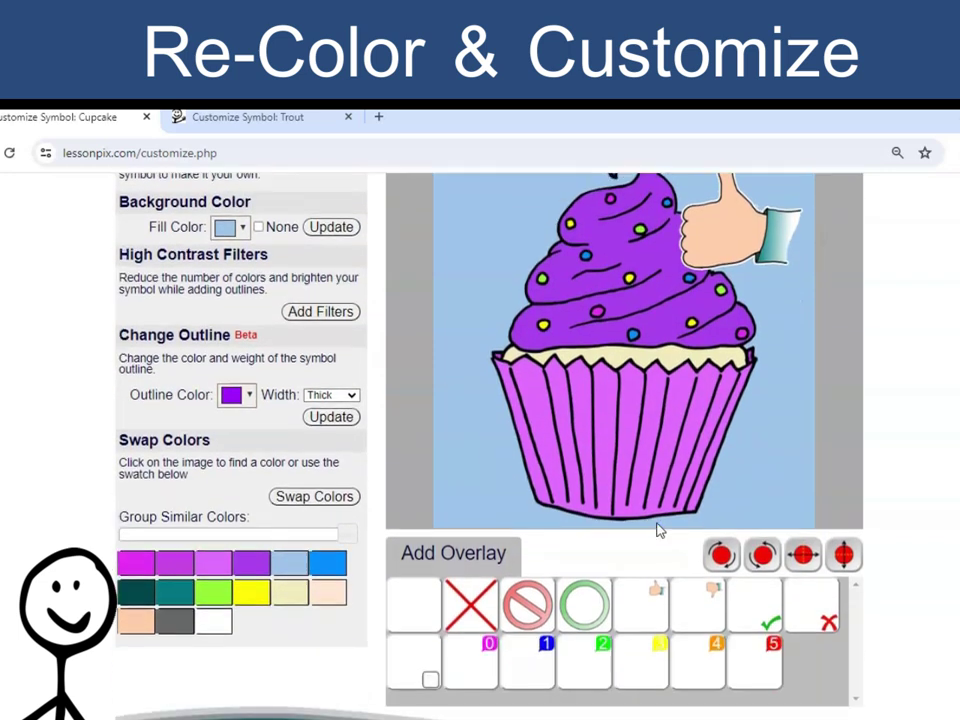
left_click(407, 662)
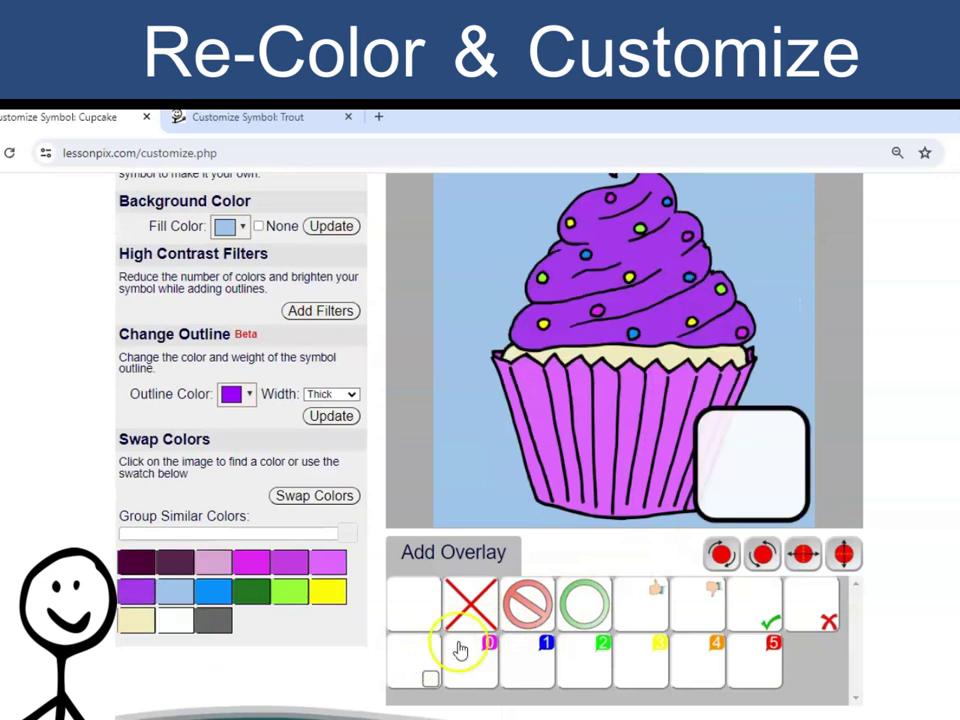
scroll(643, 583, "up", 1)
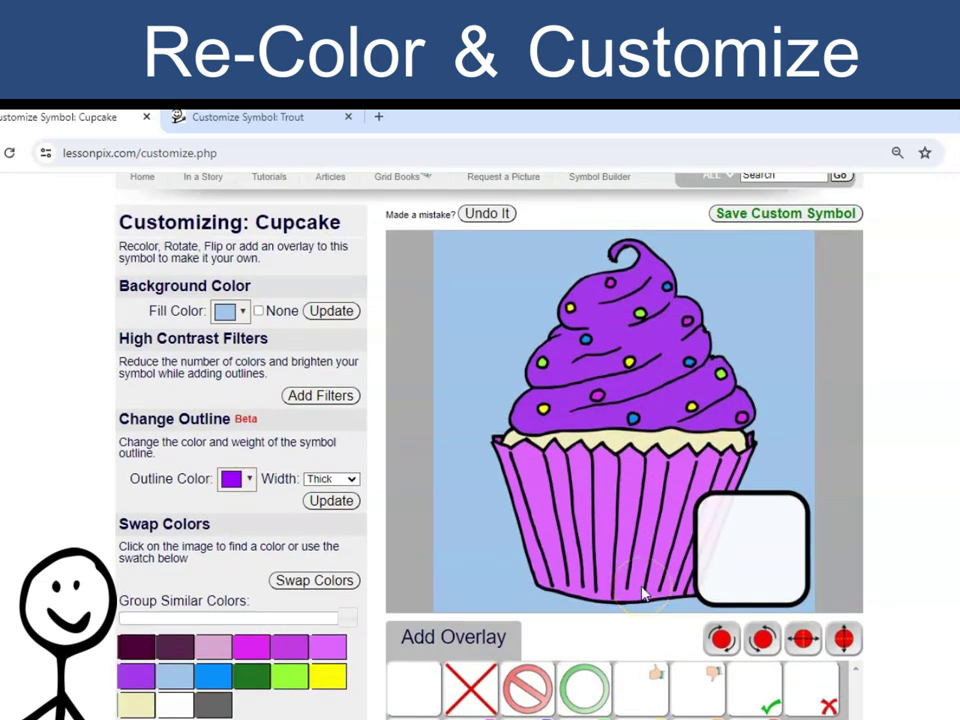
Save the cupcake as a custom symbol and drag it into Your Tray.
left_click(828, 214)
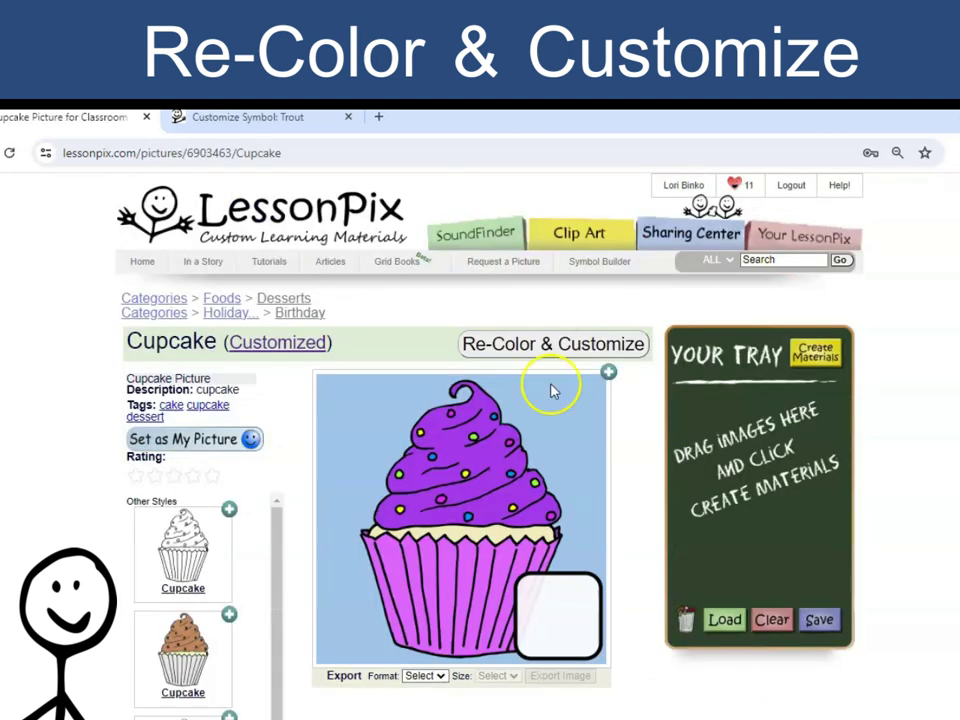
left_click_drag(468, 512, 740, 475)
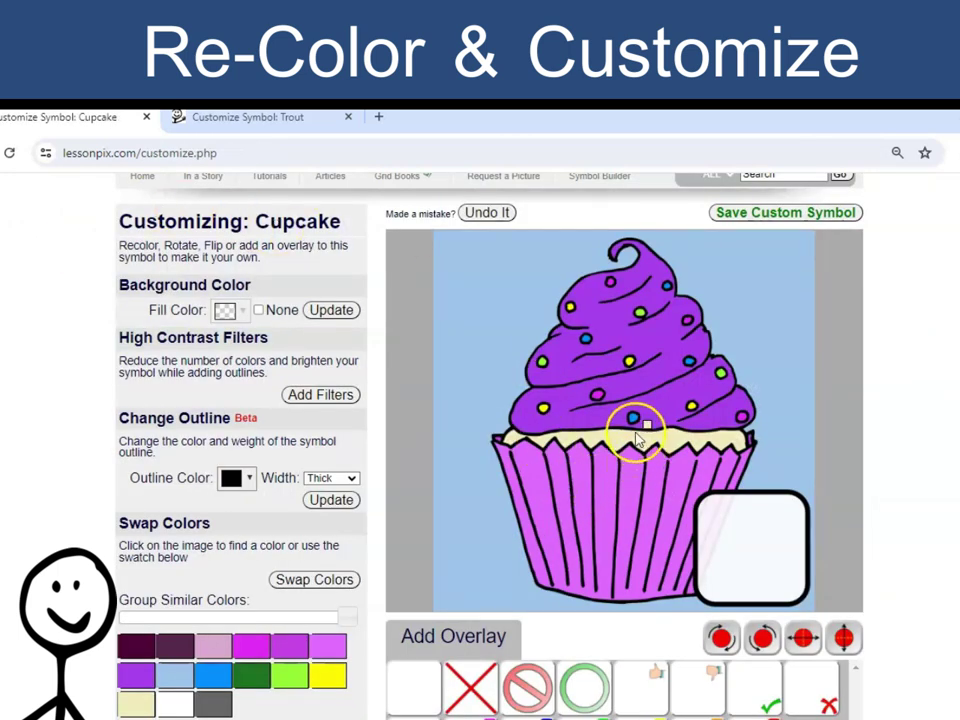
Recolour the cupcake's purple frosting to orange, then go to the Your LessonPix dashboard.
left_click(540, 490)
scroll(540, 490, "down", 1)
left_click(360, 690)
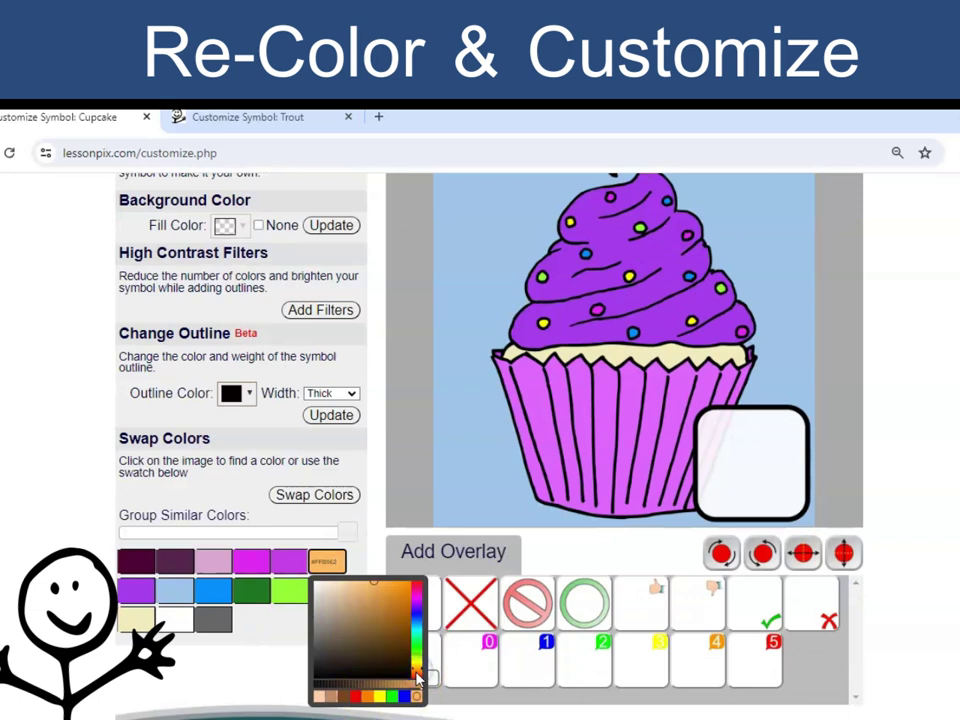
left_click_drag(349, 531, 185, 532)
left_click(138, 558)
left_click(150, 697)
left_click(310, 494)
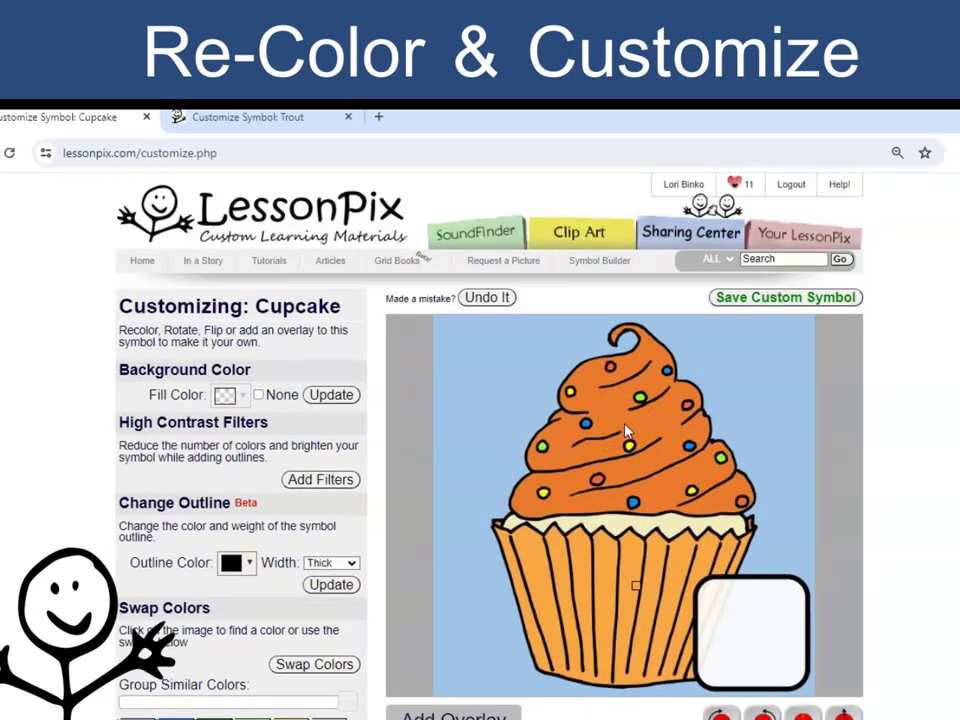
left_click(778, 237)
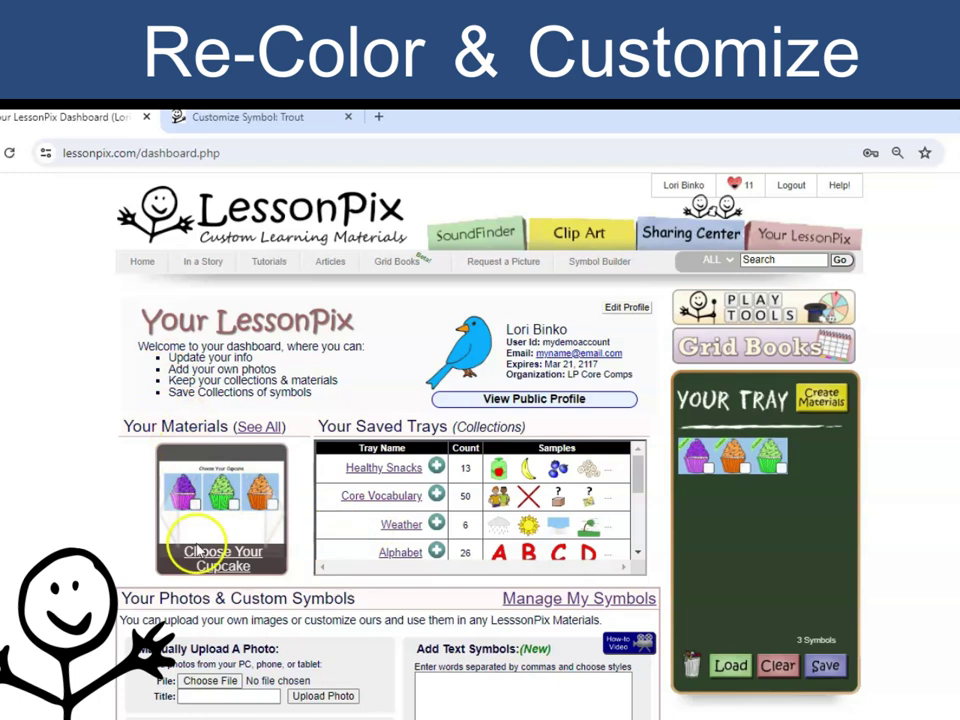
Scroll down to the Photos & Custom Symbols grid showing the purple, orange and green cupcakes.
scroll(85, 580, "down", 1)
scroll(83, 580, "down", 4)
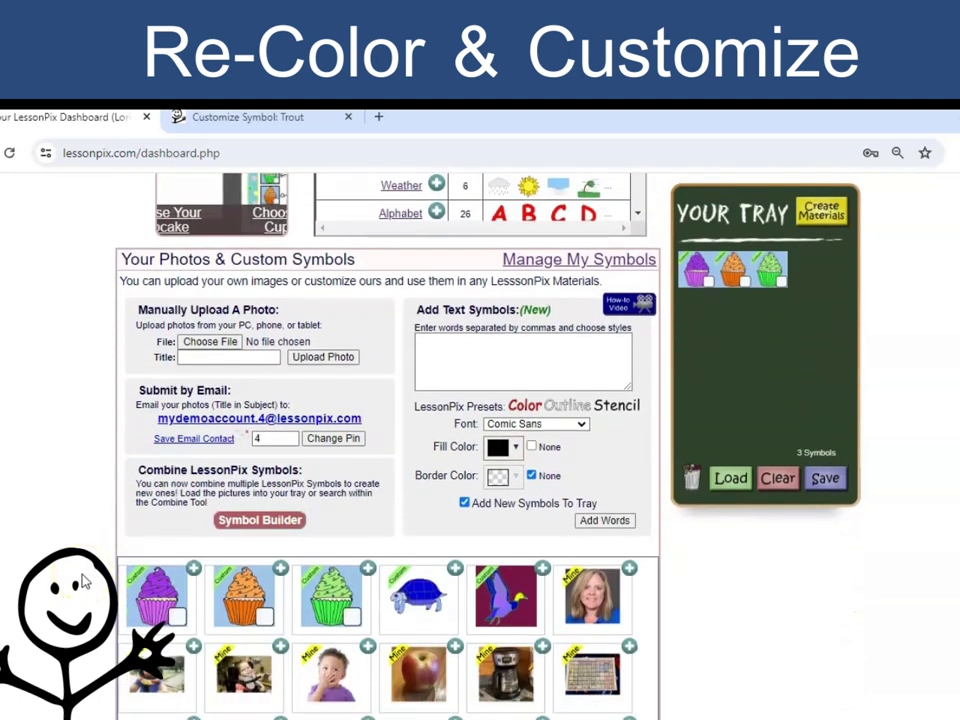